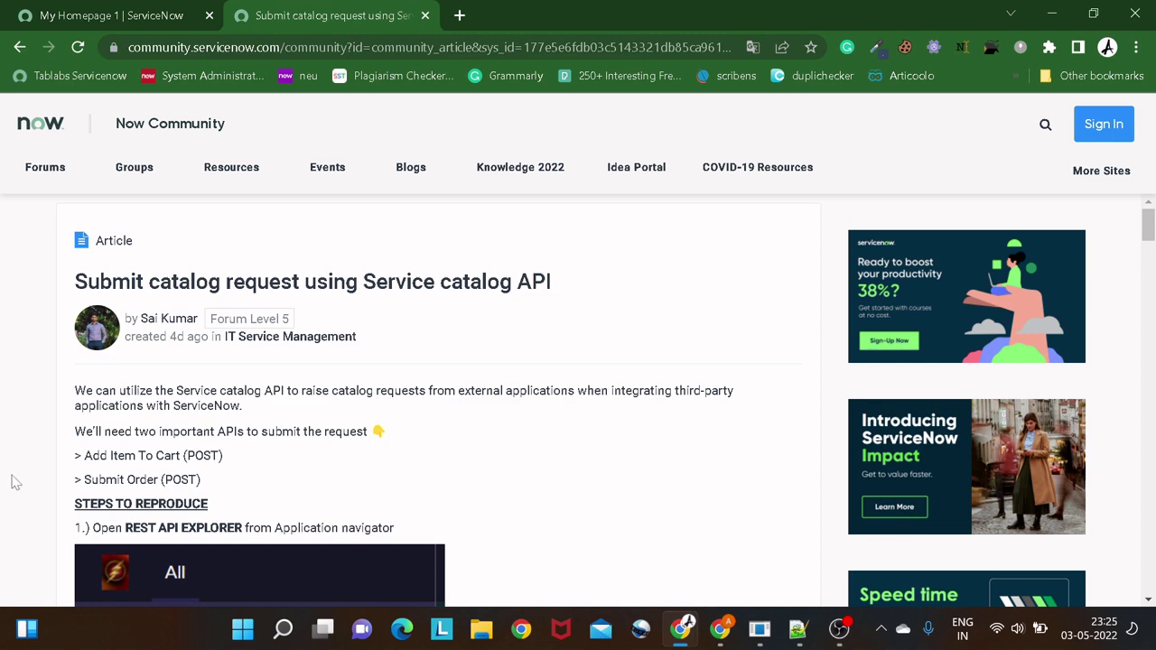
- Find Maintain Items in the ServiceNow application navigator and open the catalog items list in a new browser tab
click(133, 18)
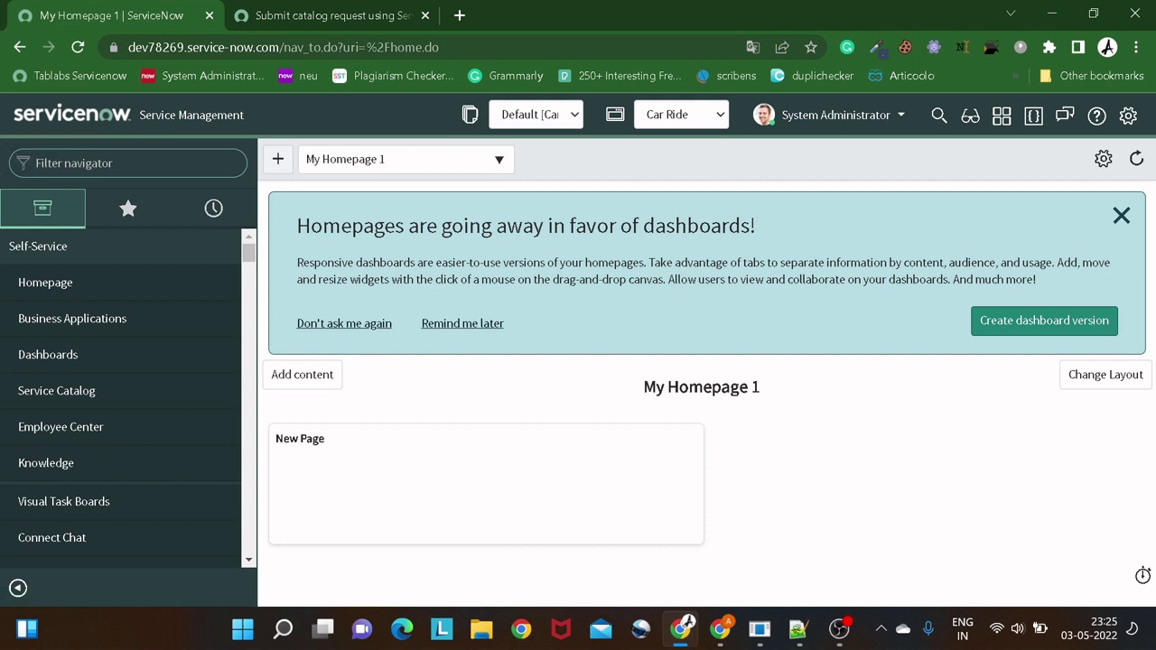
text(maintain item)
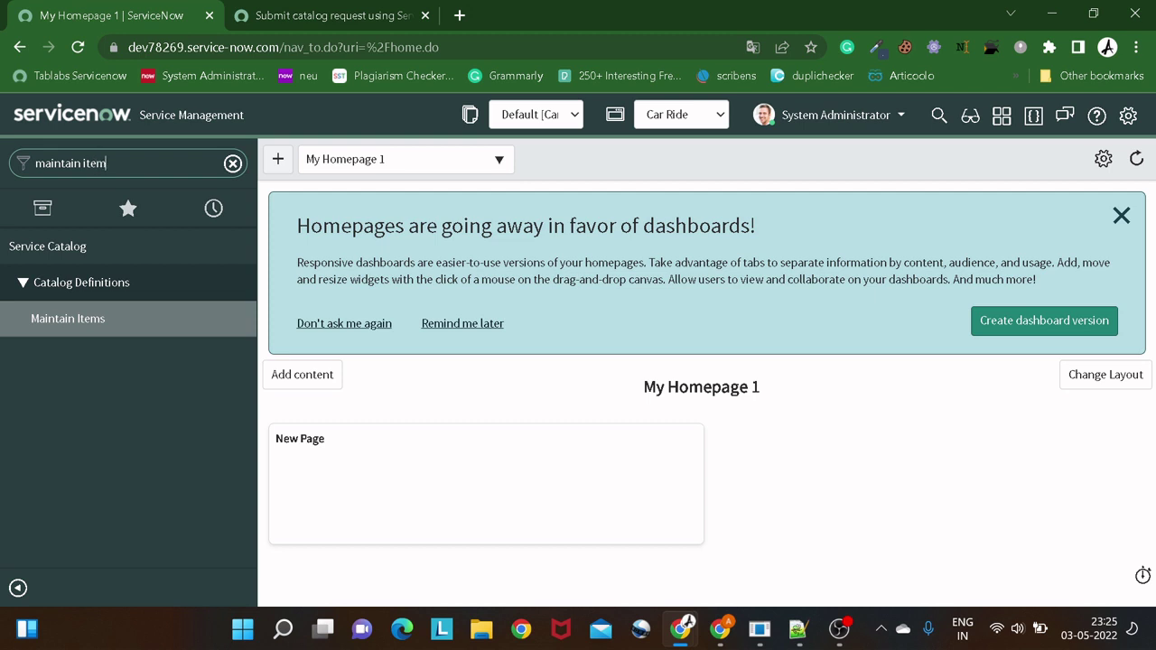
right_click(84, 315)
click(119, 330)
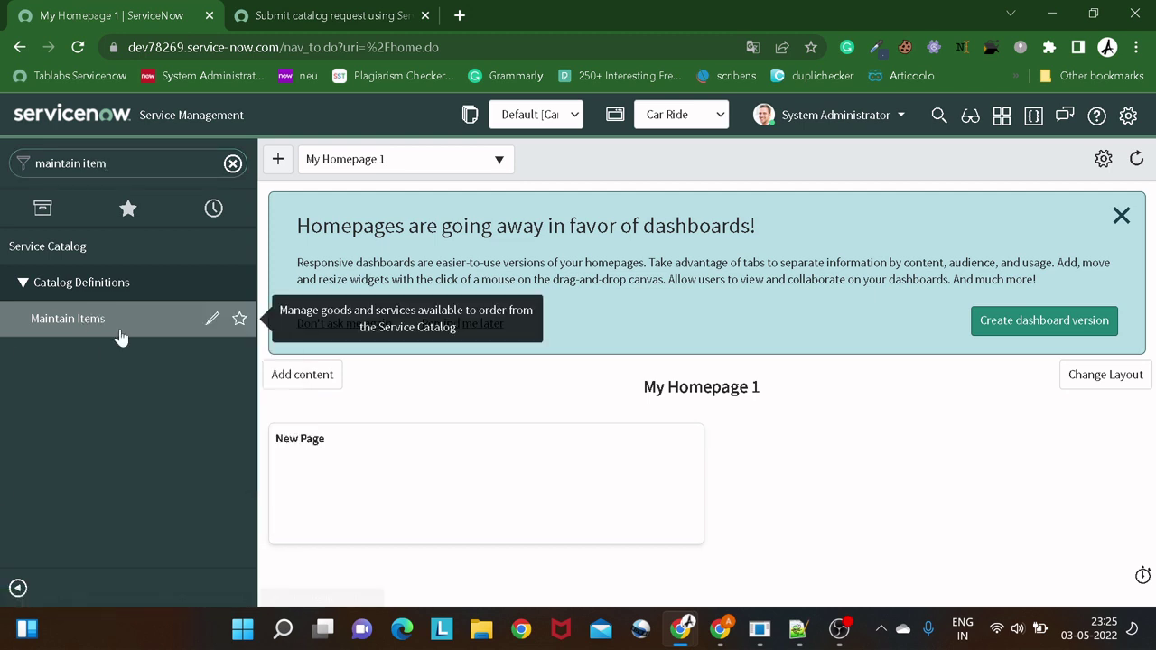
click(302, 20)
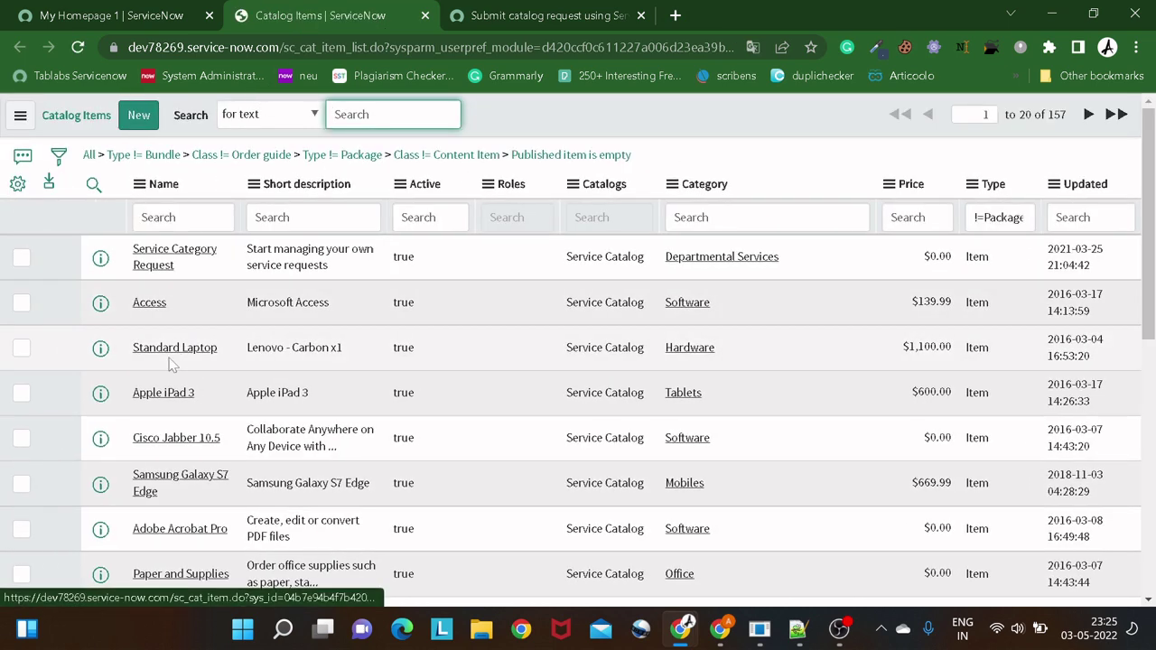
- Open the Standard Laptop catalog item and review its variables, including the Adobe Acrobat and Adobe Photoshop questions
click(181, 353)
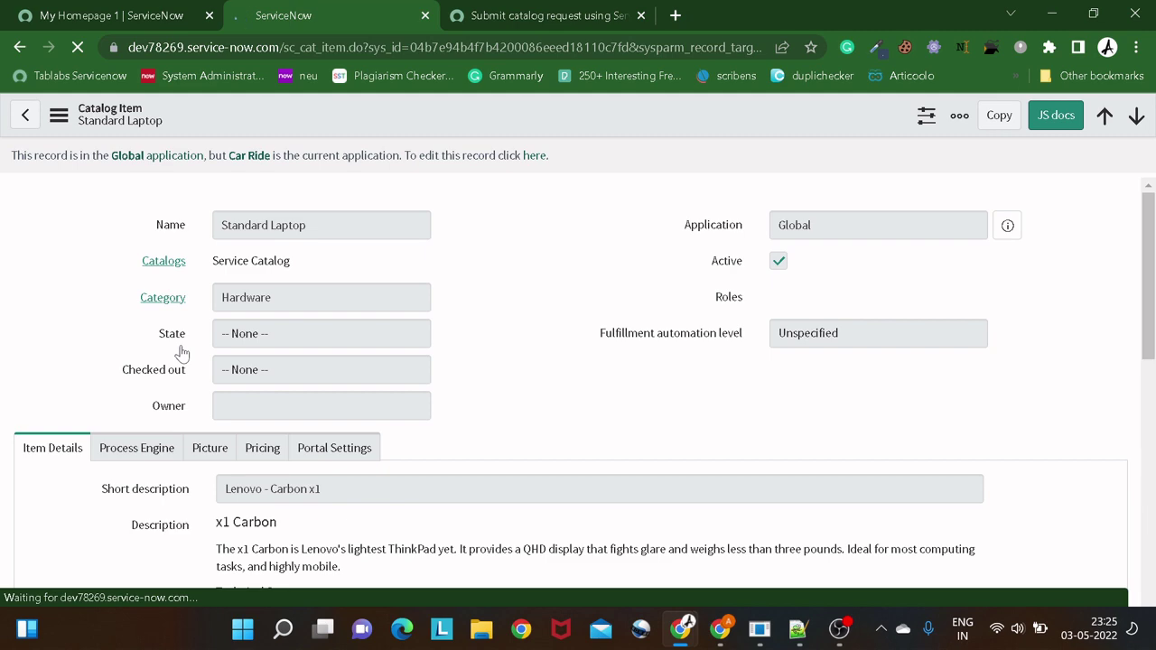
scroll(181, 353, down, 3)
scroll(182, 353, down, 6)
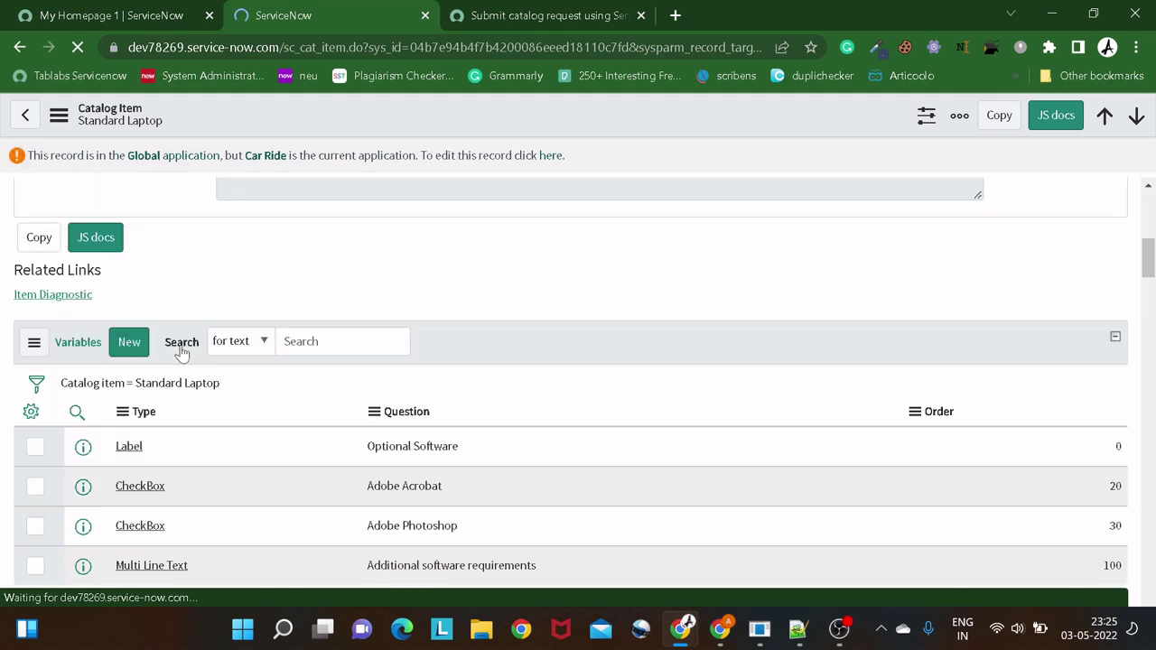
scroll(182, 353, up, 1)
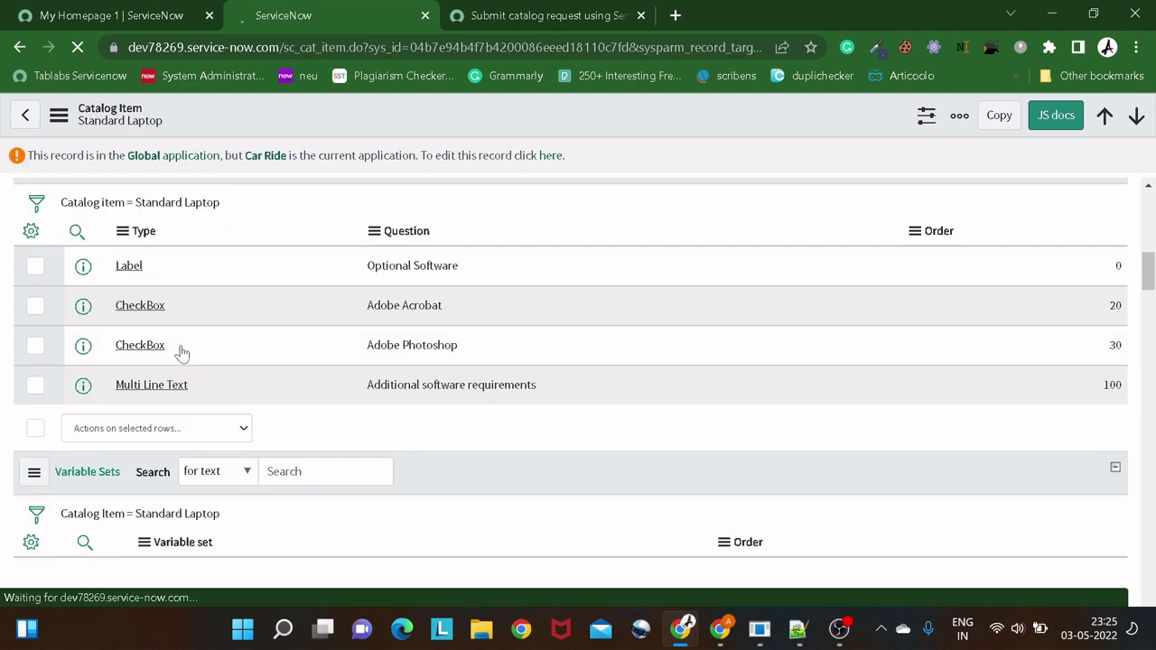
scroll(454, 345, up, 2)
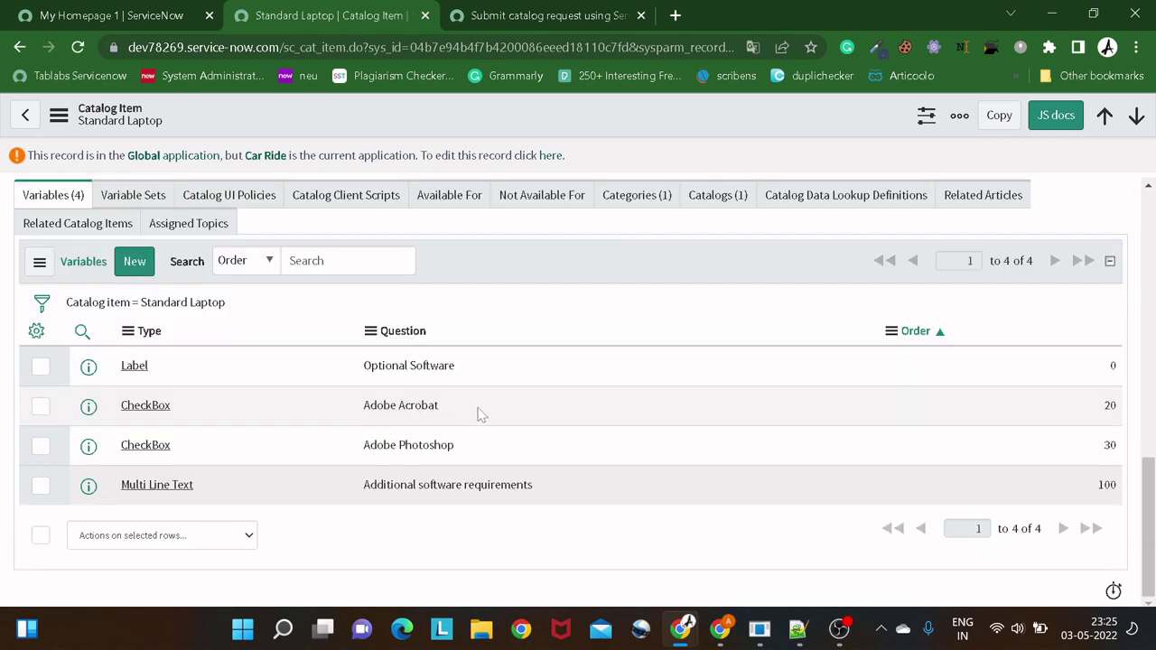
drag(477, 412, 367, 425)
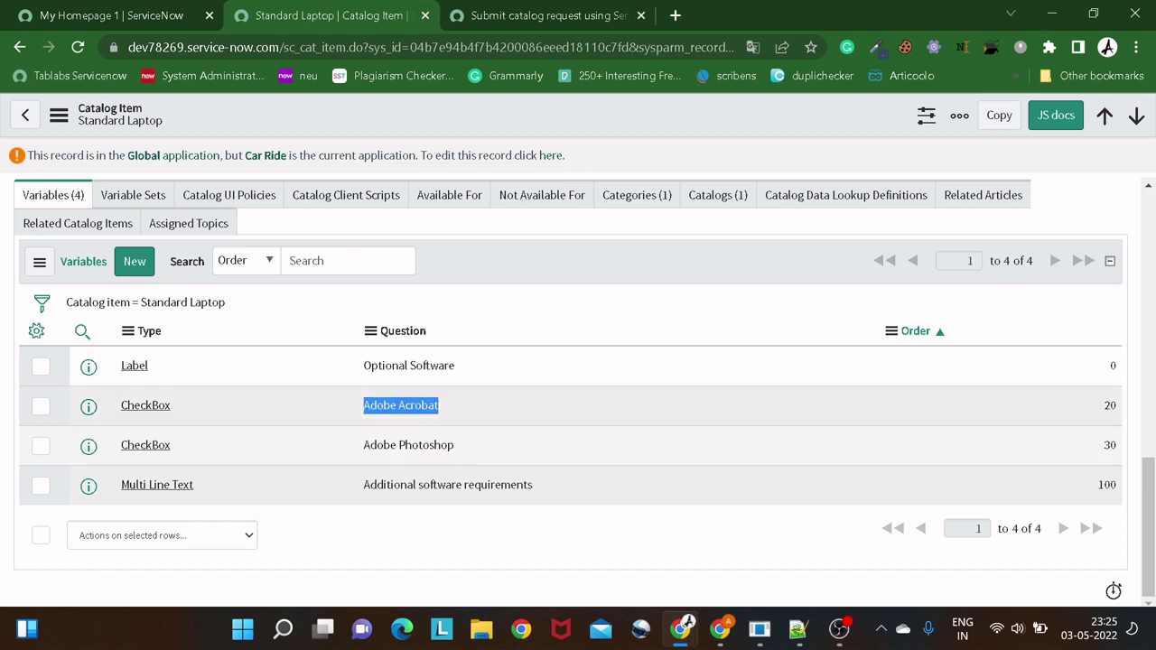
drag(465, 449, 356, 450)
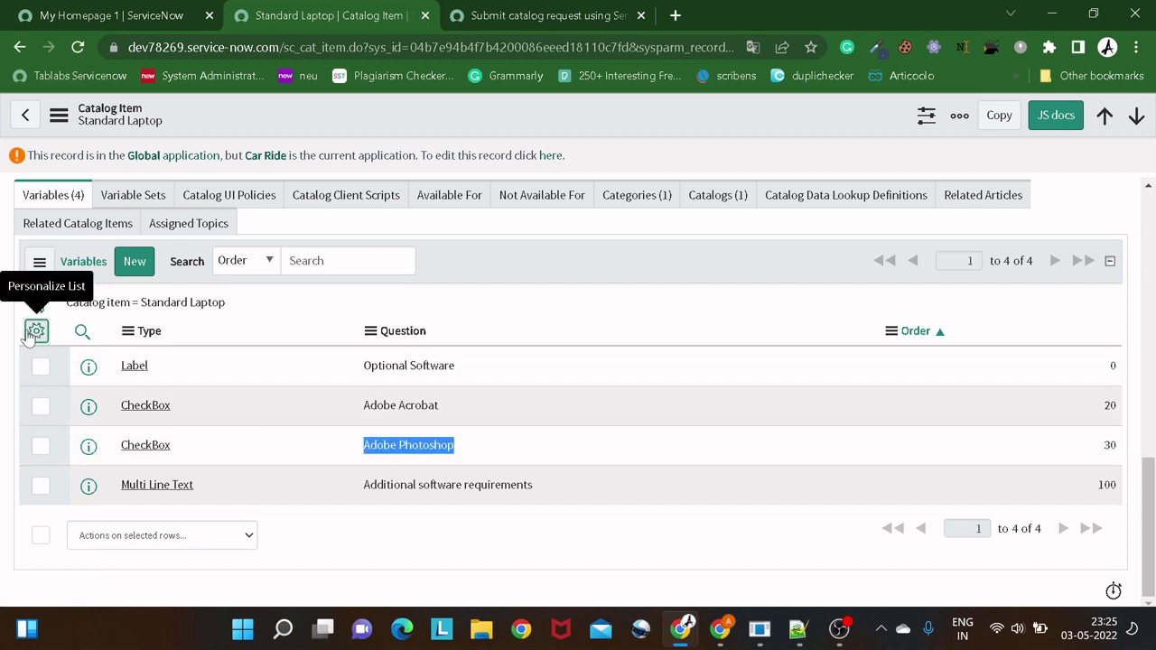
- Personalize the Standard Laptop variables list by adding Display name to the selected columns
click(35, 331)
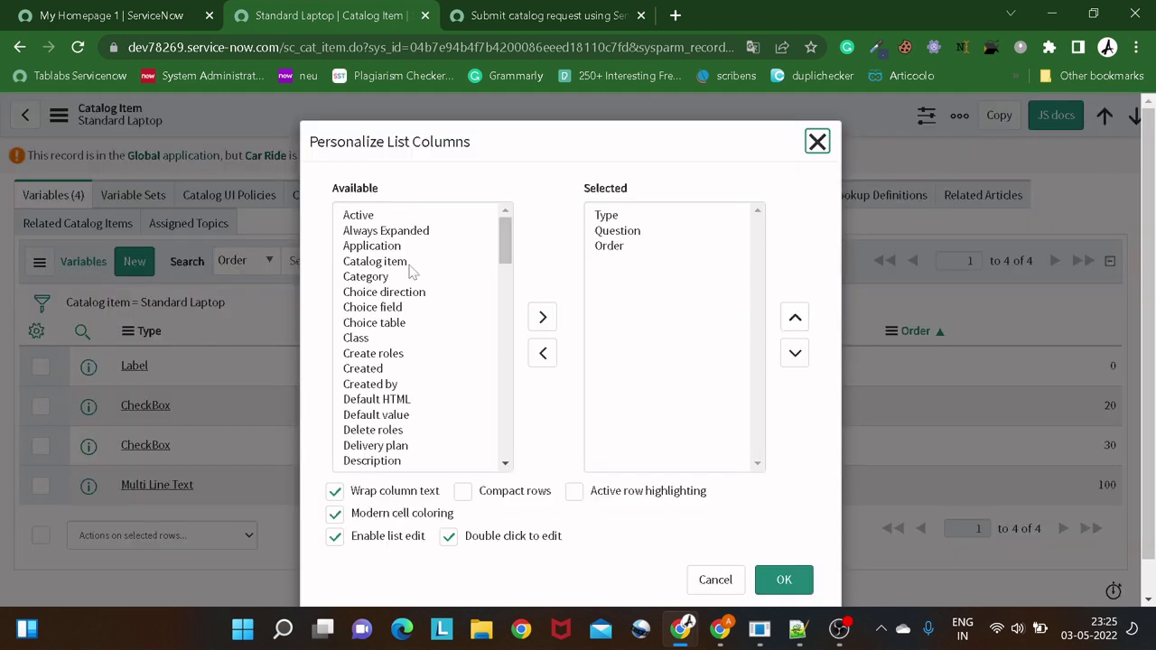
scroll(405, 382, down, 3)
scroll(406, 382, down, 2)
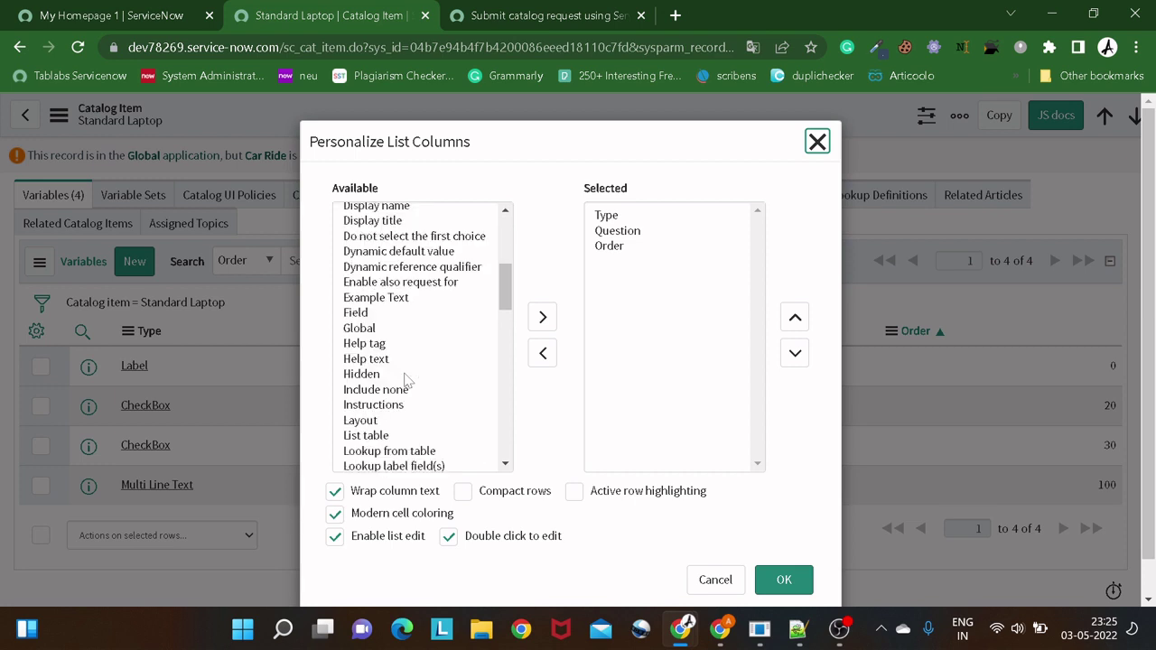
scroll(407, 250, up, 4)
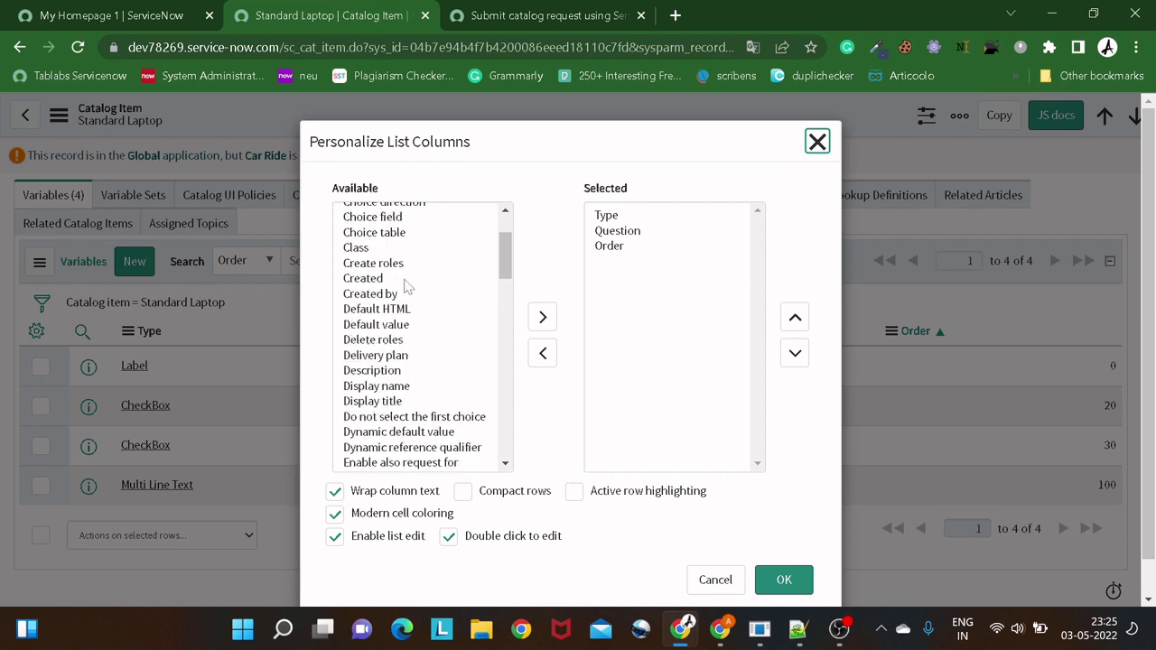
scroll(408, 290, up, 2)
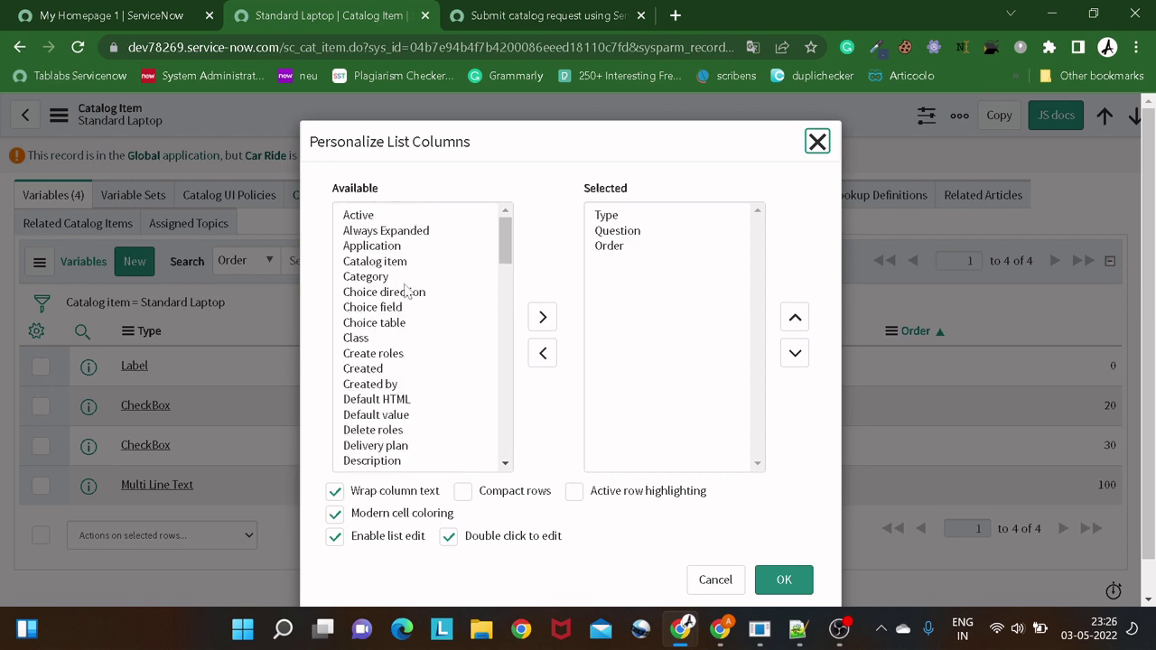
scroll(406, 289, down, 2)
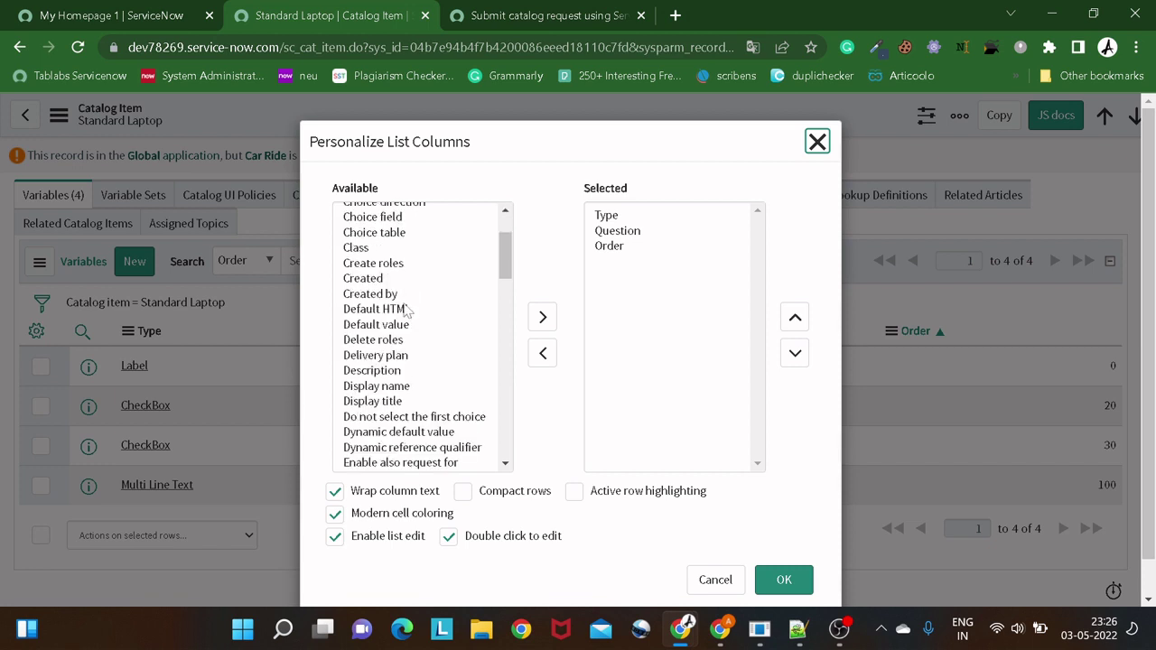
double_click(404, 387)
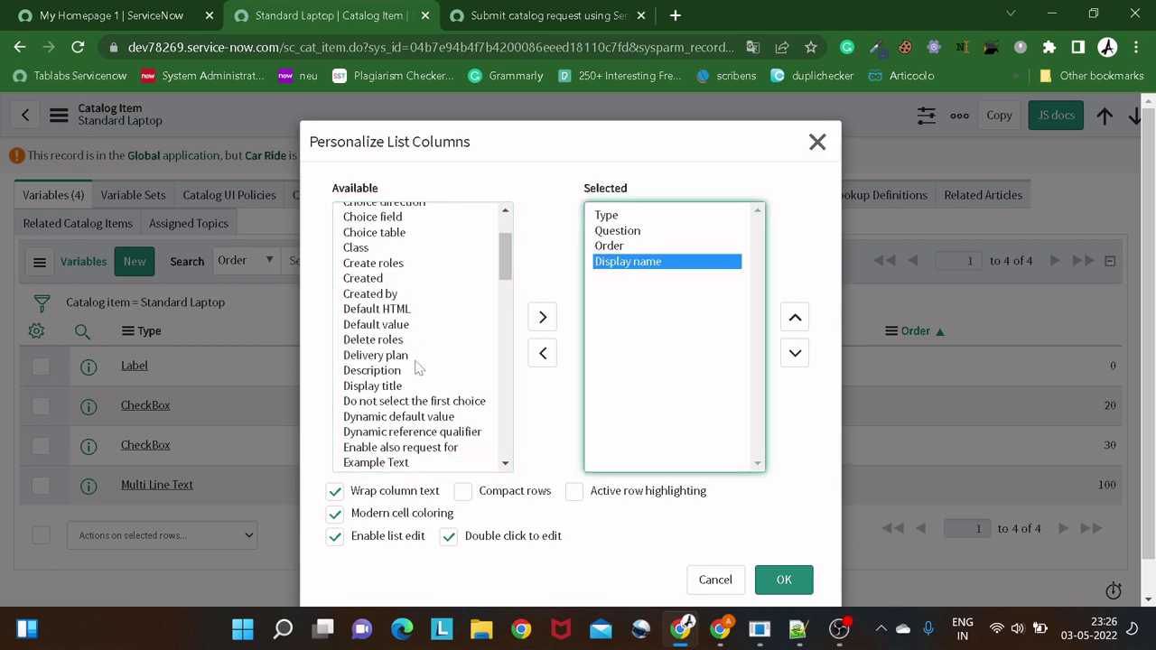
- Add the Name column ahead of Display name, apply the list personalization, and check the variable names
scroll(418, 366, down, 2)
scroll(418, 359, down, 8)
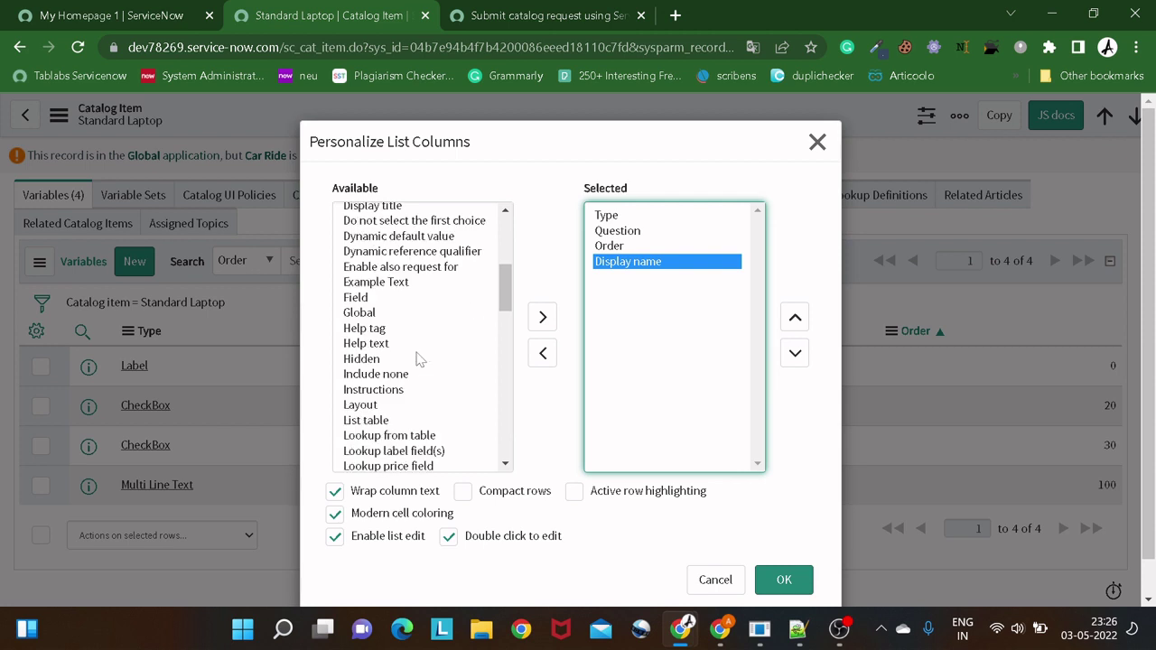
scroll(418, 359, down, 8)
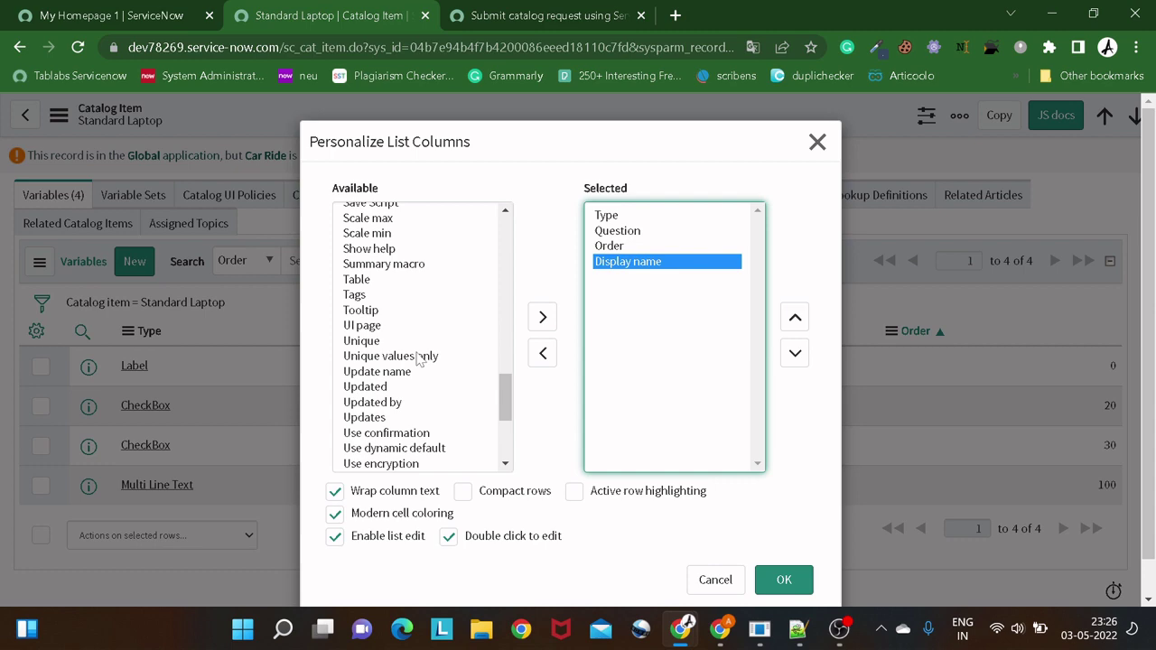
scroll(419, 360, down, 4)
scroll(418, 360, up, 15)
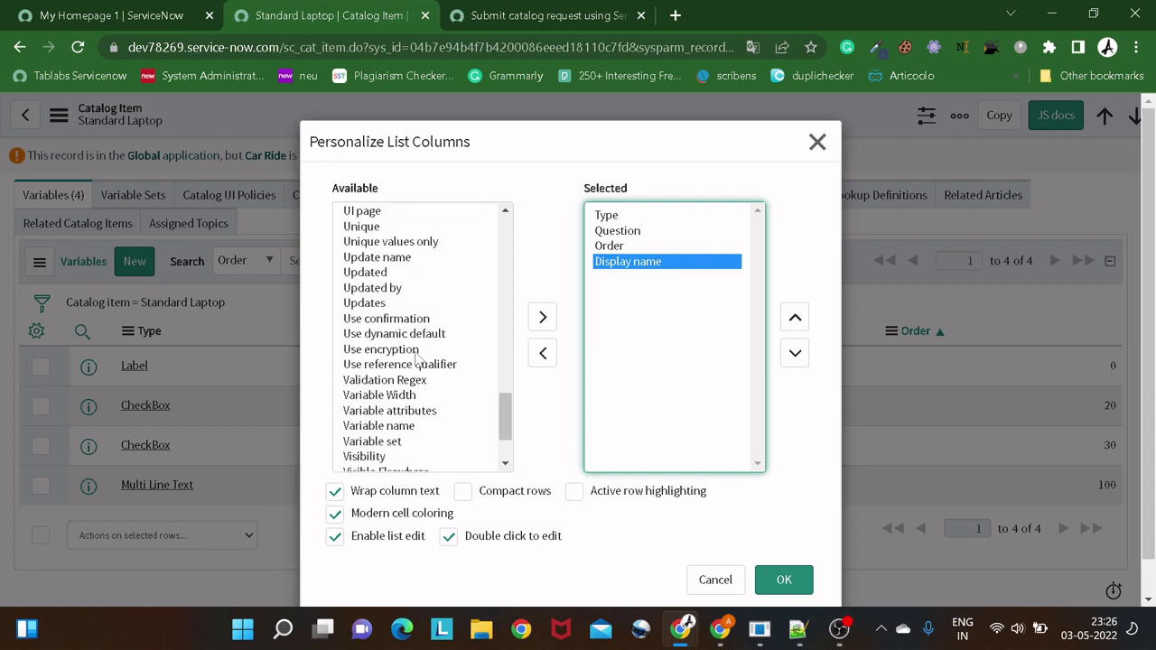
scroll(419, 360, up, 2)
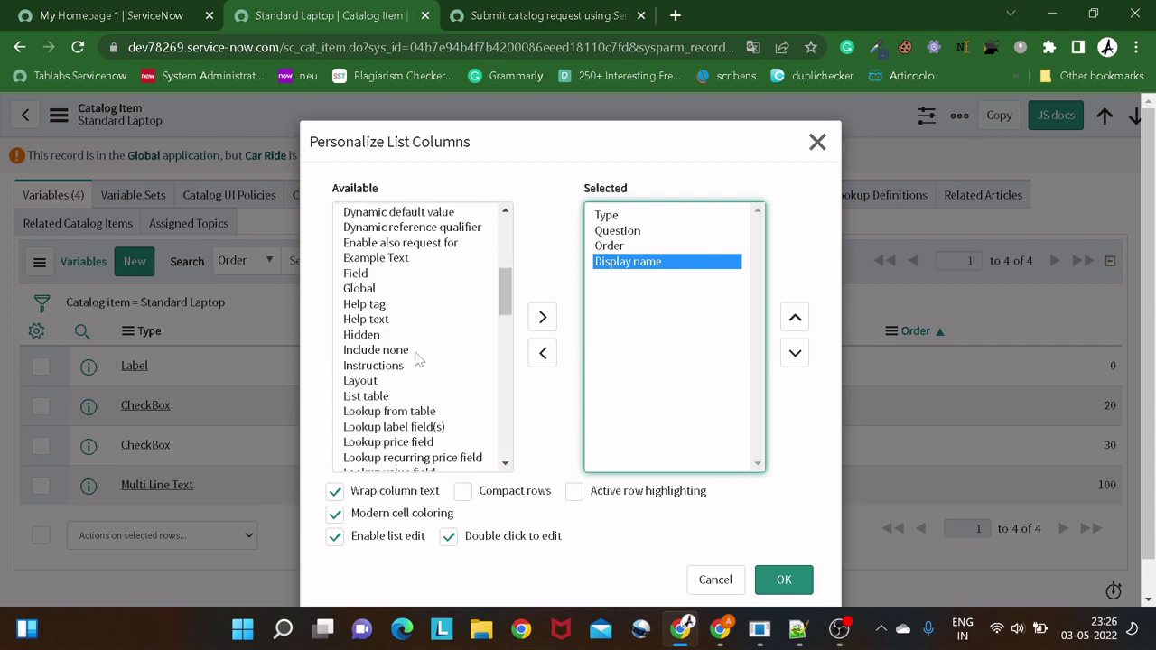
scroll(418, 359, up, 6)
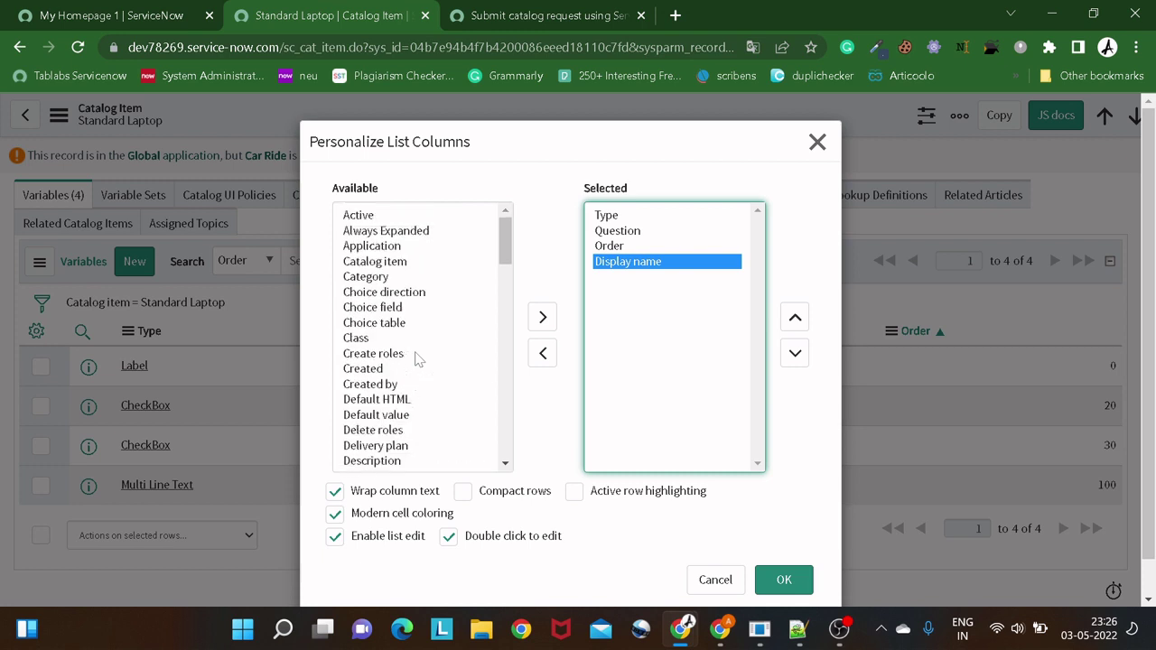
scroll(418, 360, down, 8)
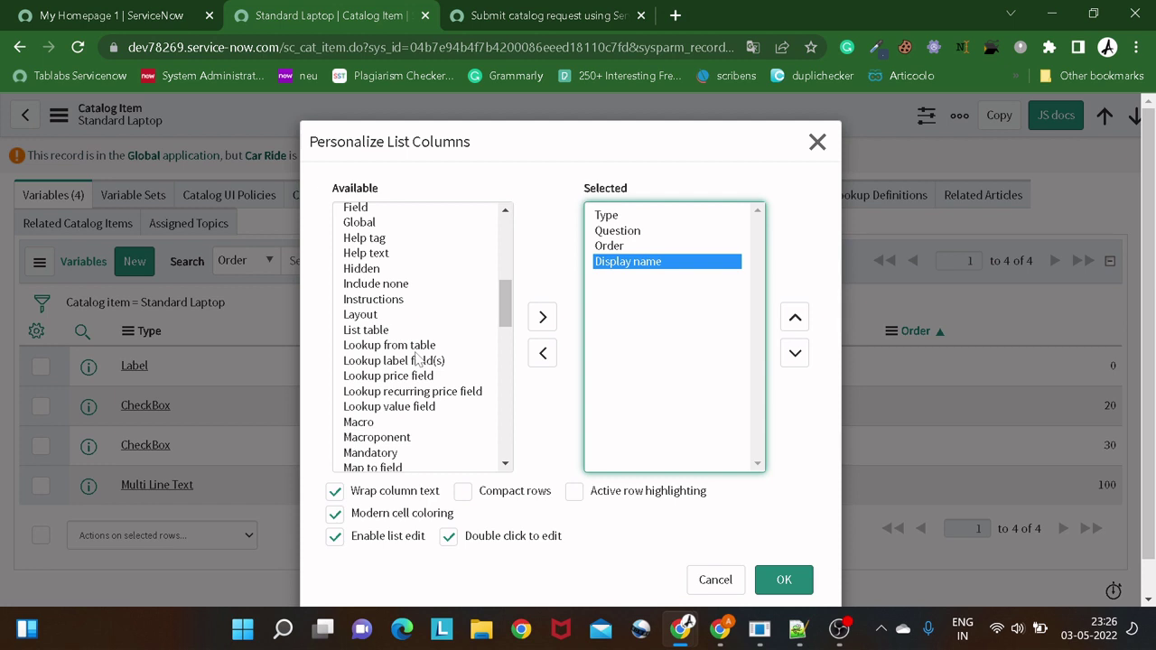
scroll(418, 359, down, 4)
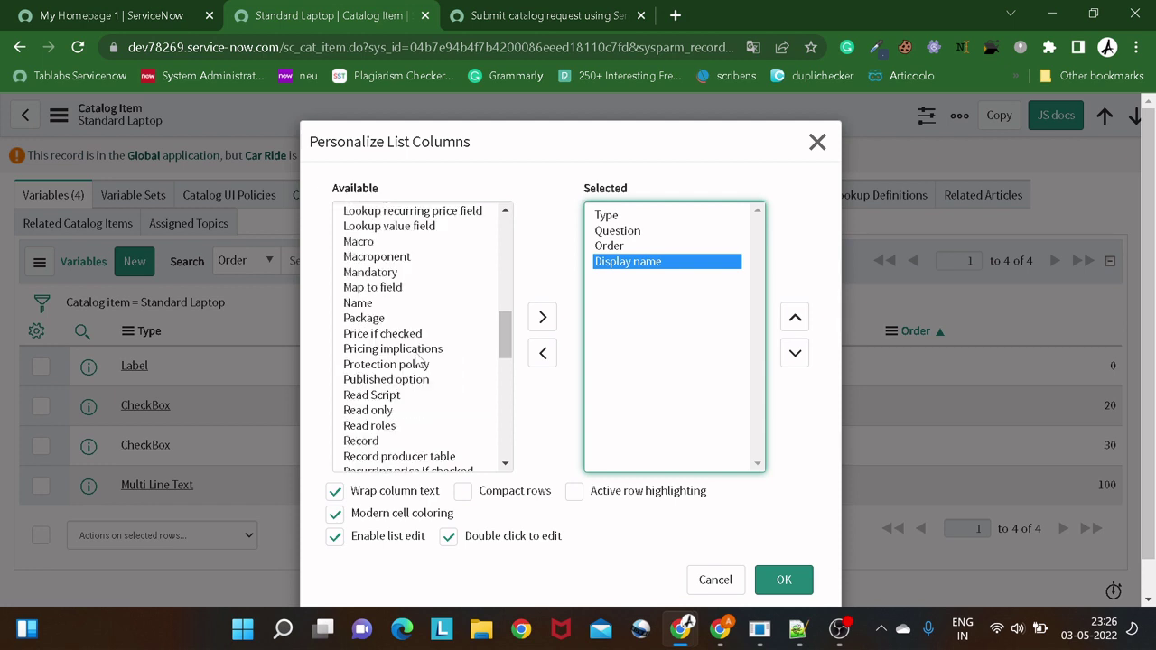
double_click(348, 302)
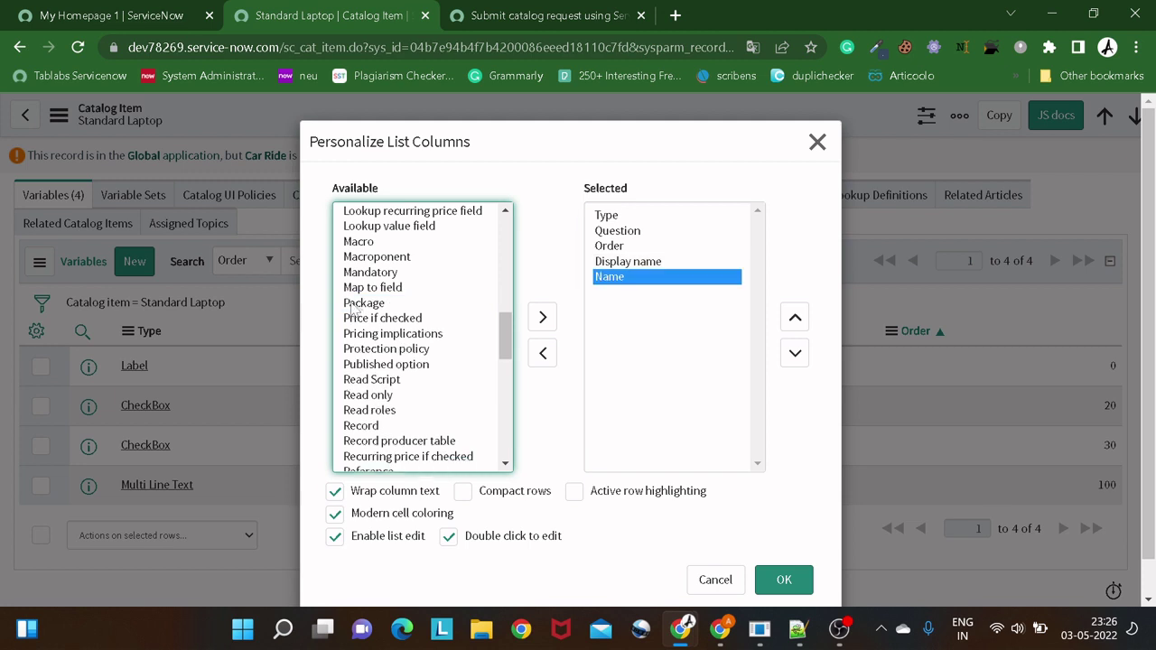
click(795, 317)
click(799, 586)
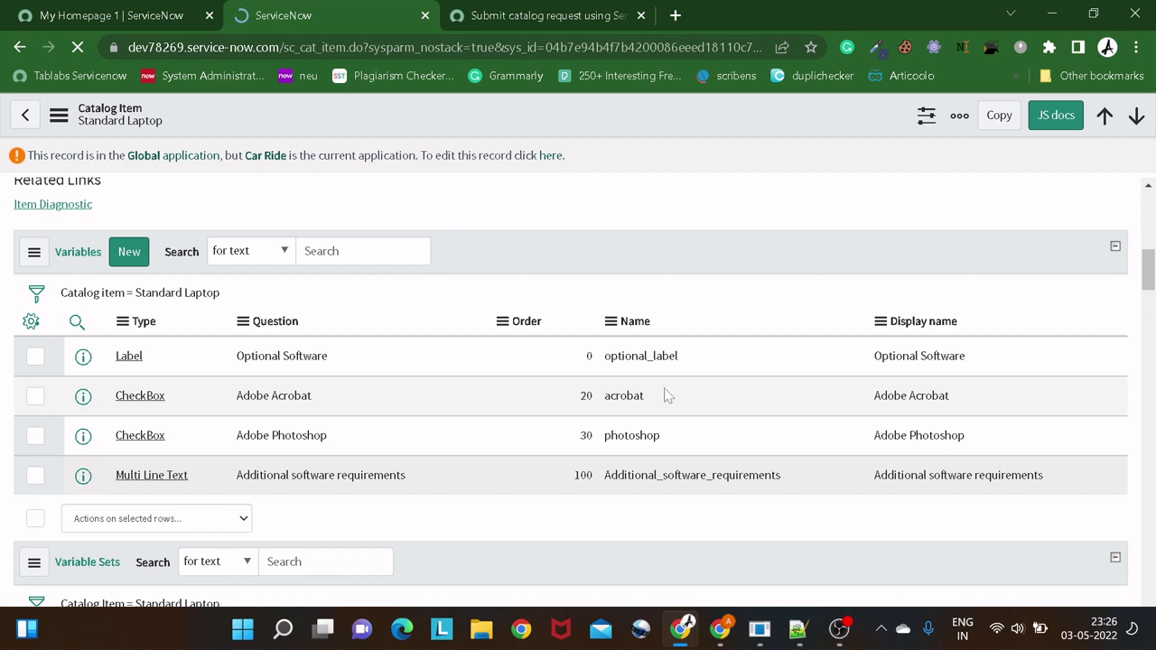
drag(689, 358, 570, 372)
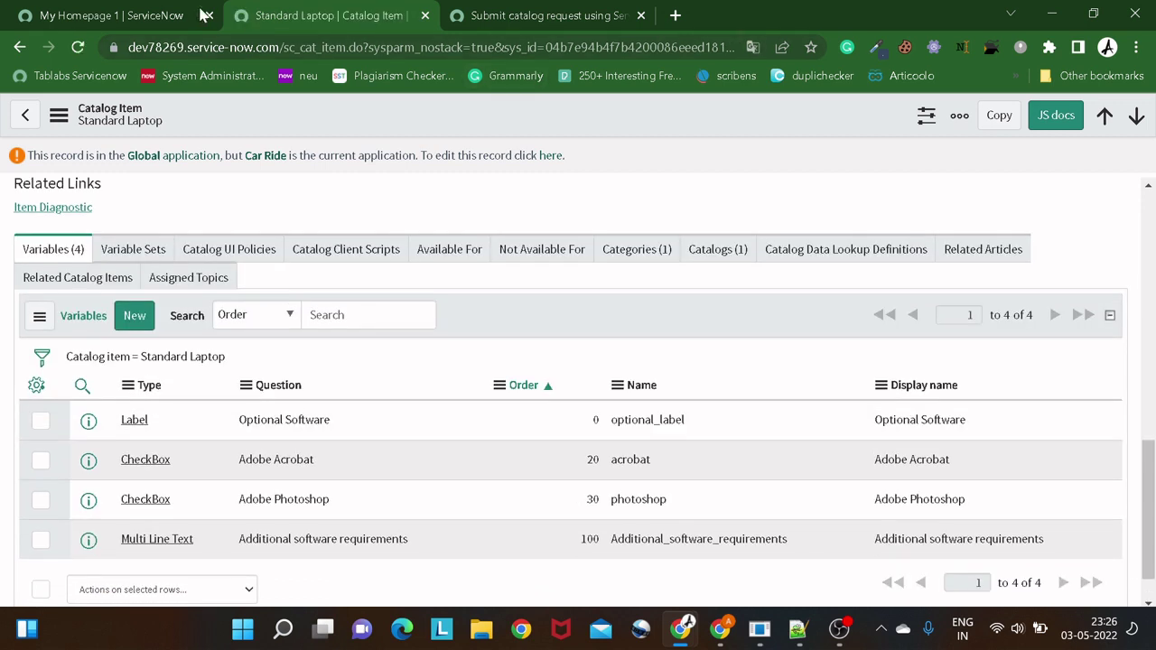
- Return to the homepage tab, open REST API Explorer from the application navigator, and collapse the navigator
click(149, 18)
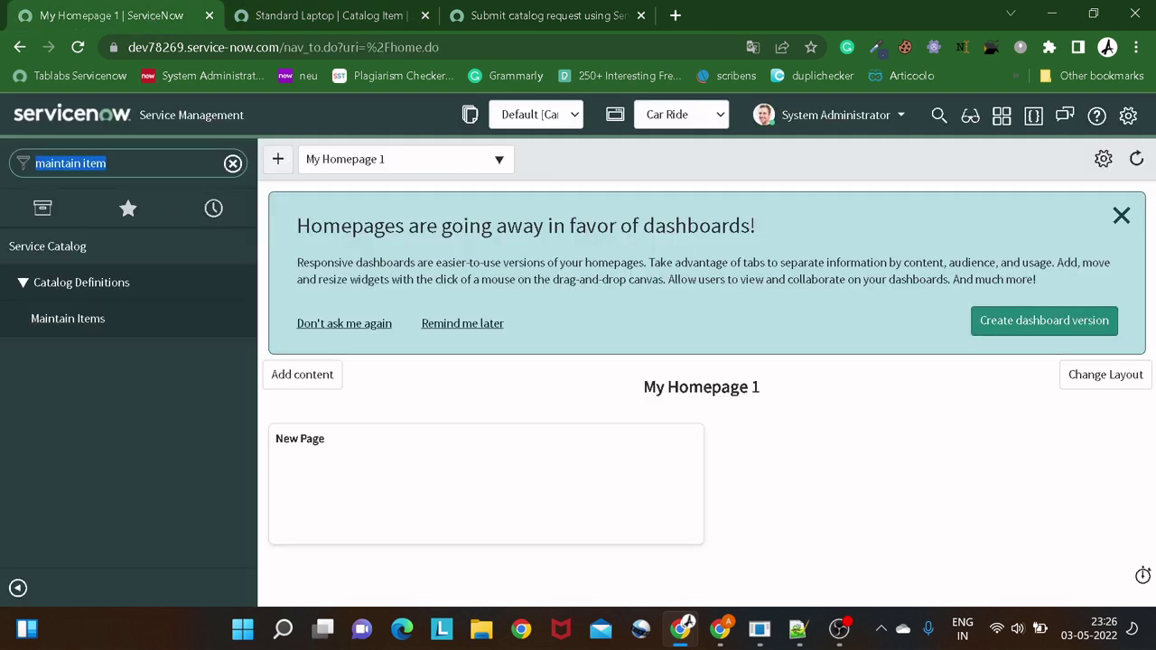
key(BackSpace)
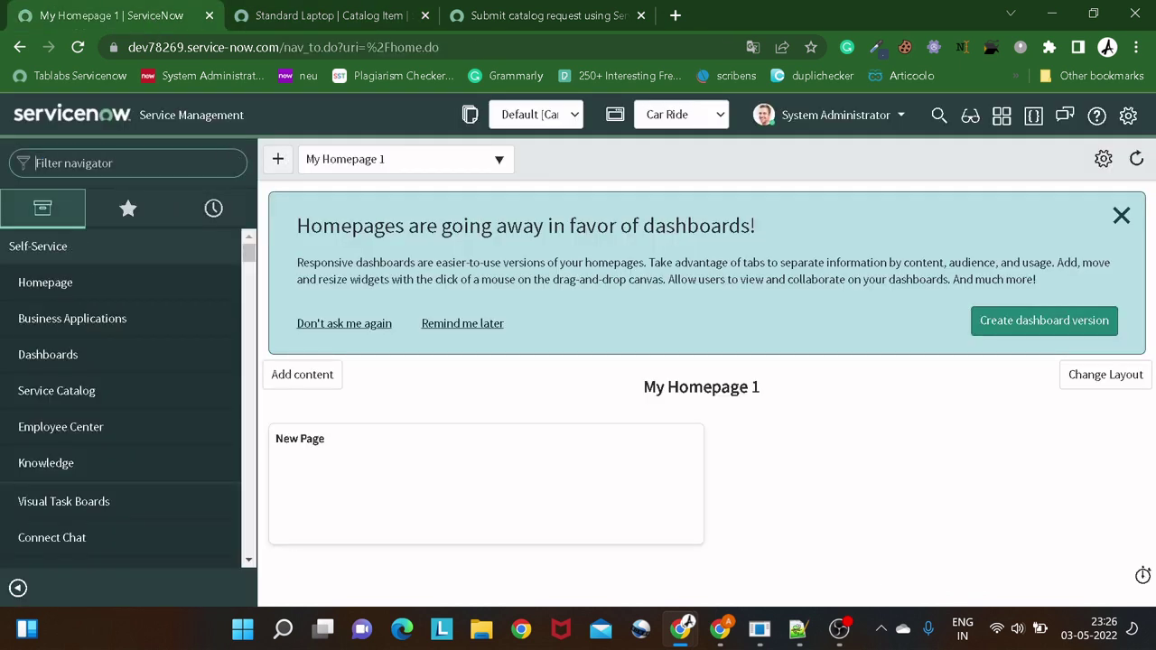
text(res)
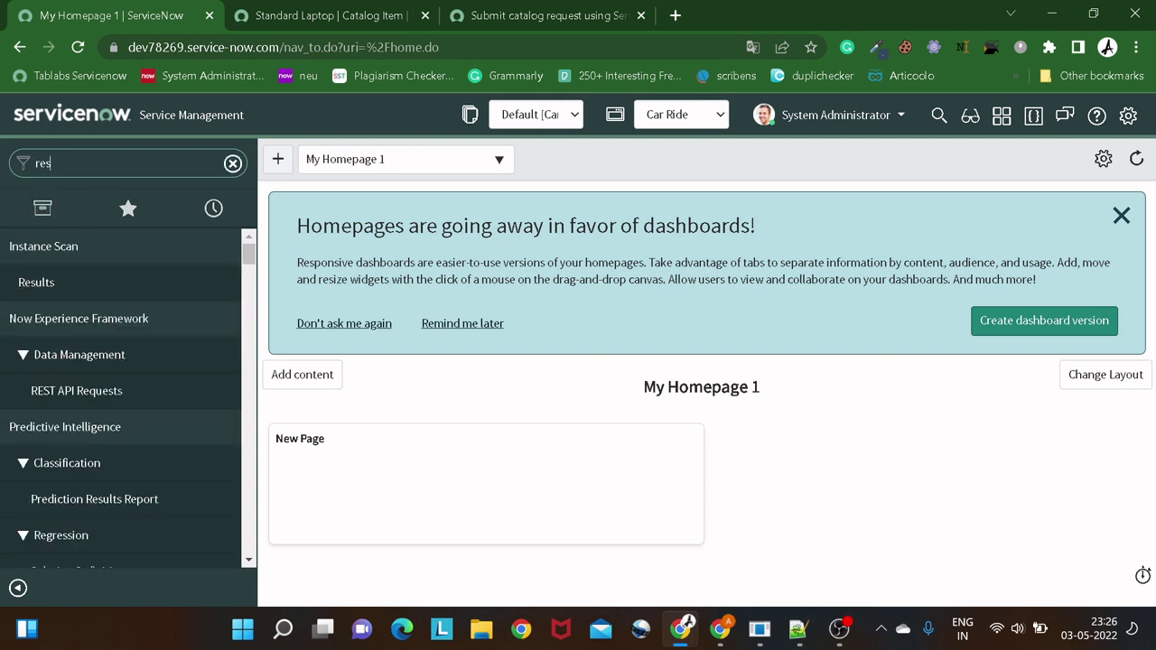
text(t api ex)
click(103, 333)
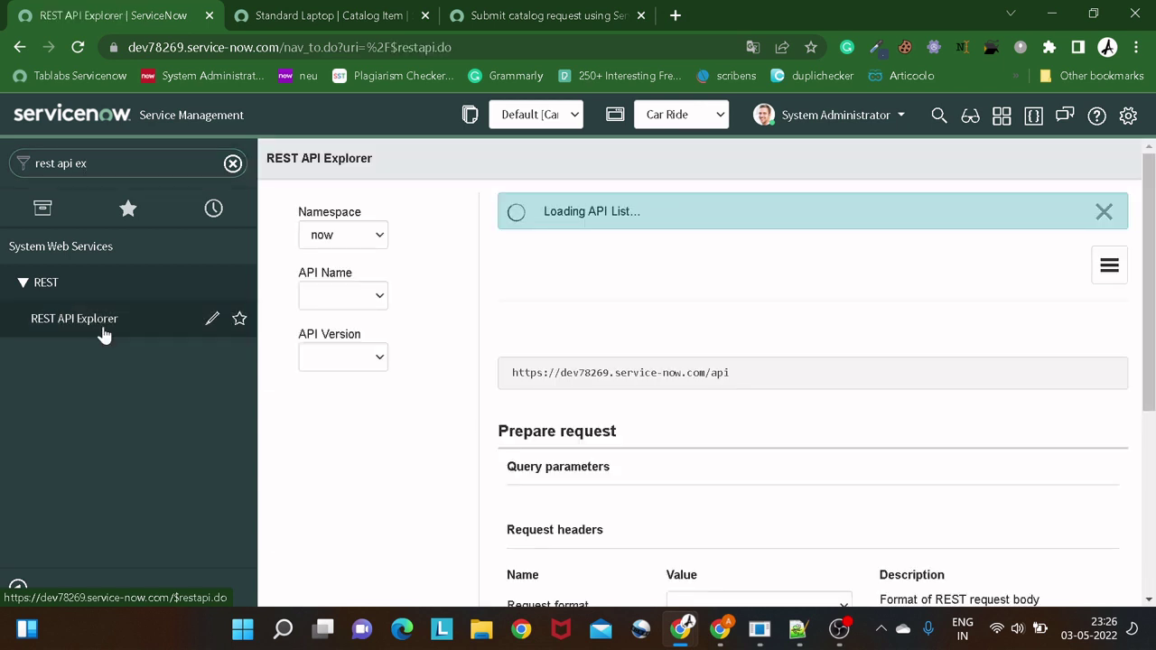
click(17, 588)
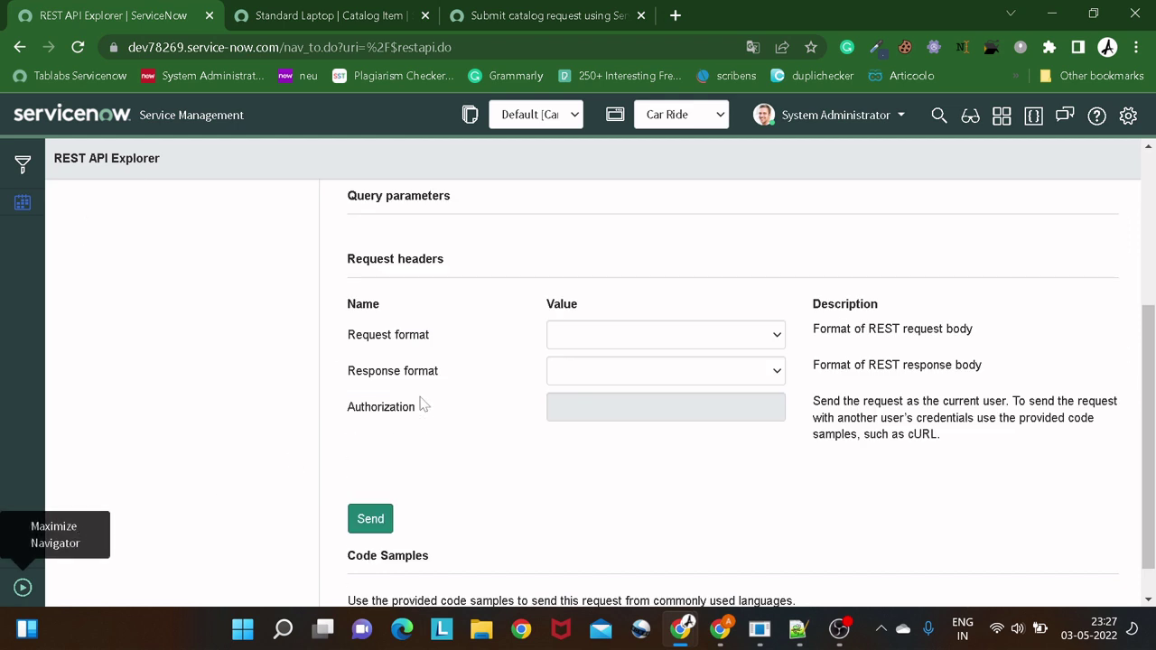
- Set the REST API Explorer namespace to sn_sc to load the Service Catalog API
click(168, 410)
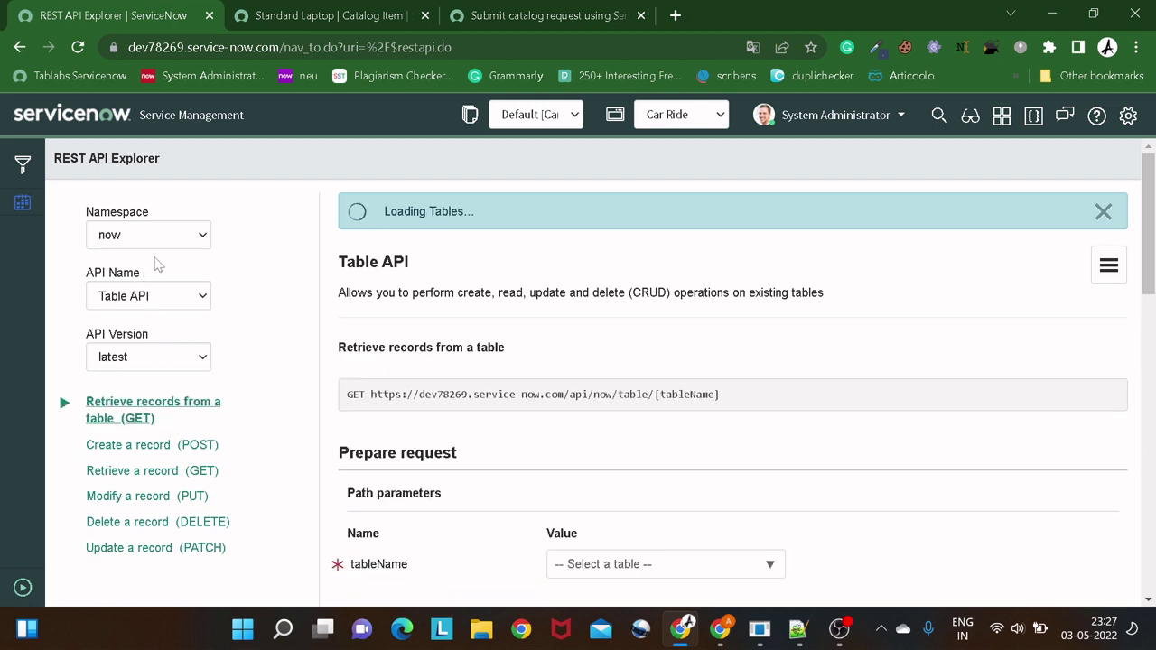
click(166, 240)
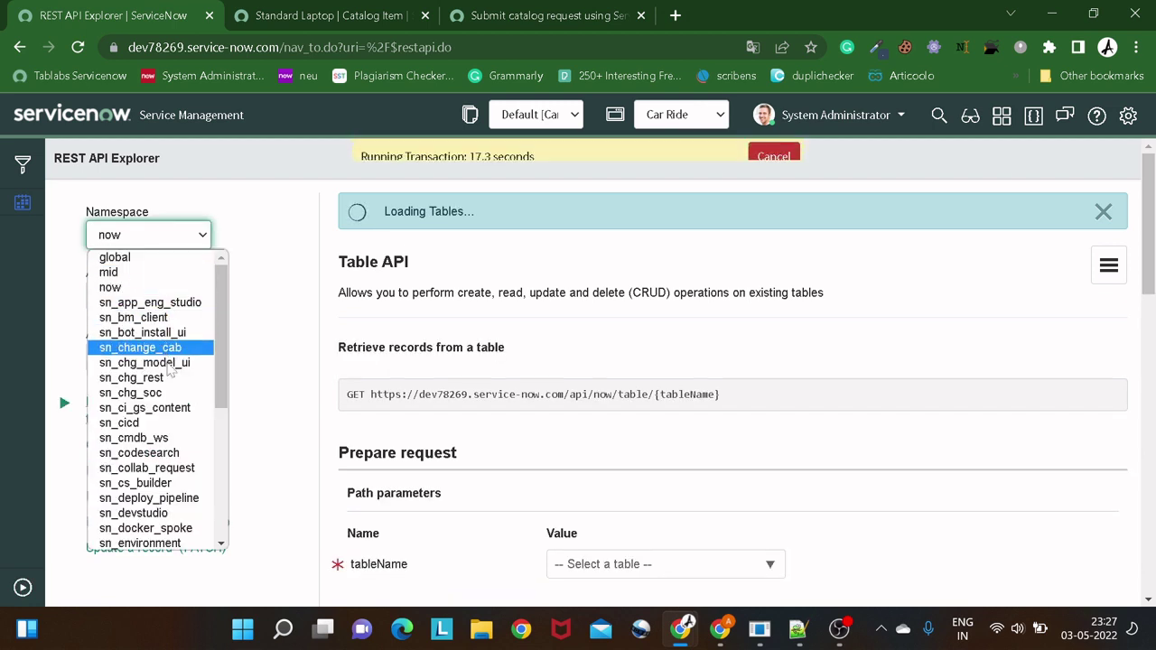
scroll(170, 361, down, 3)
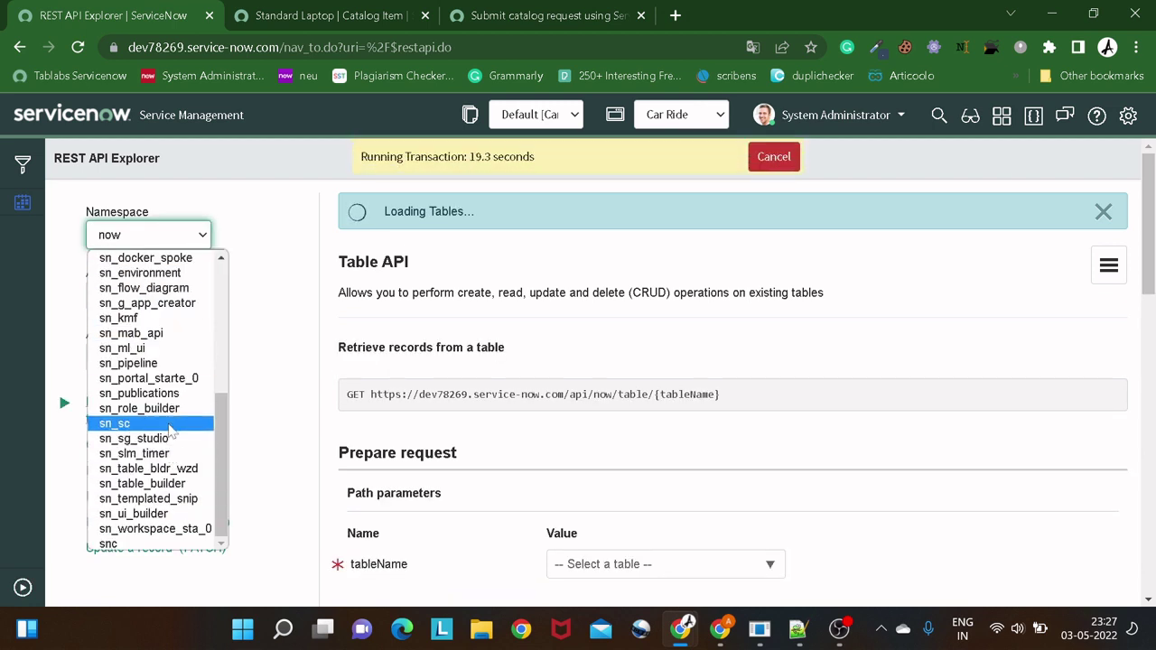
click(171, 424)
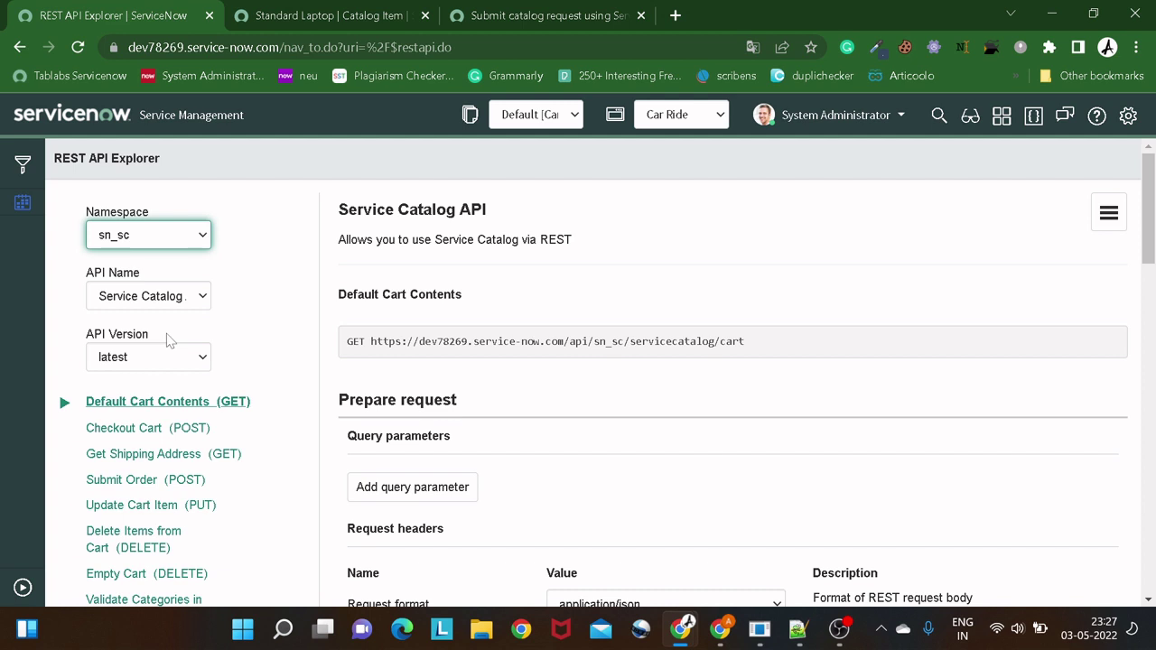
- Open the Add Item To Cart (POST) method of the Service Catalog API and show its path parameters
scroll(218, 334, down, 2)
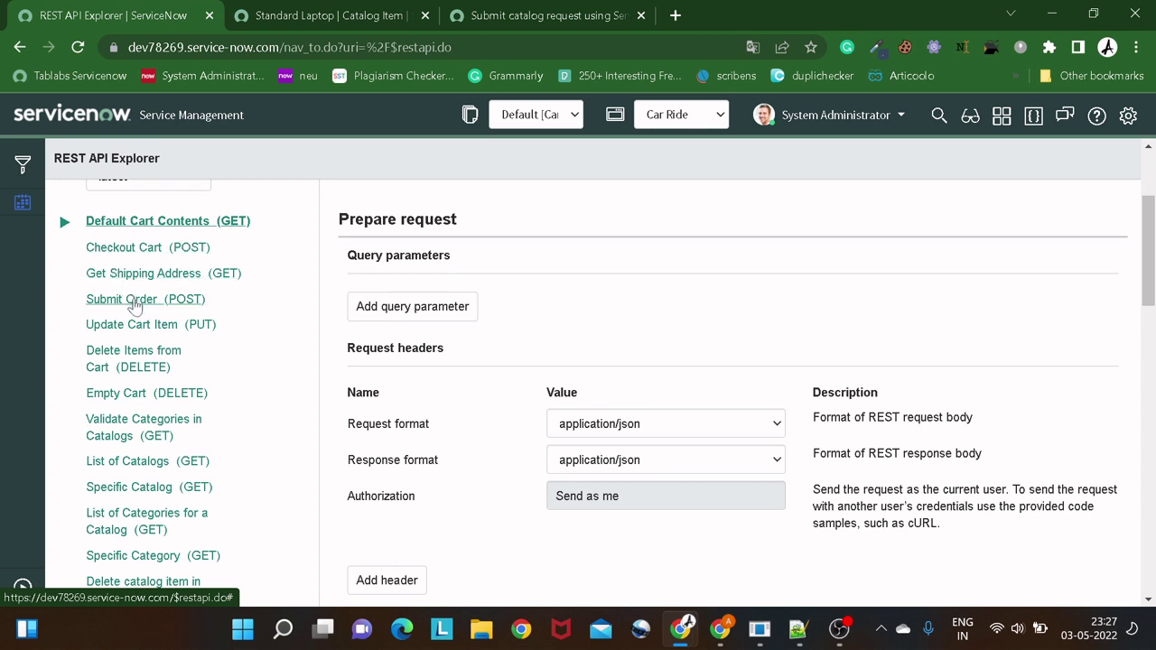
scroll(133, 307, down, 2)
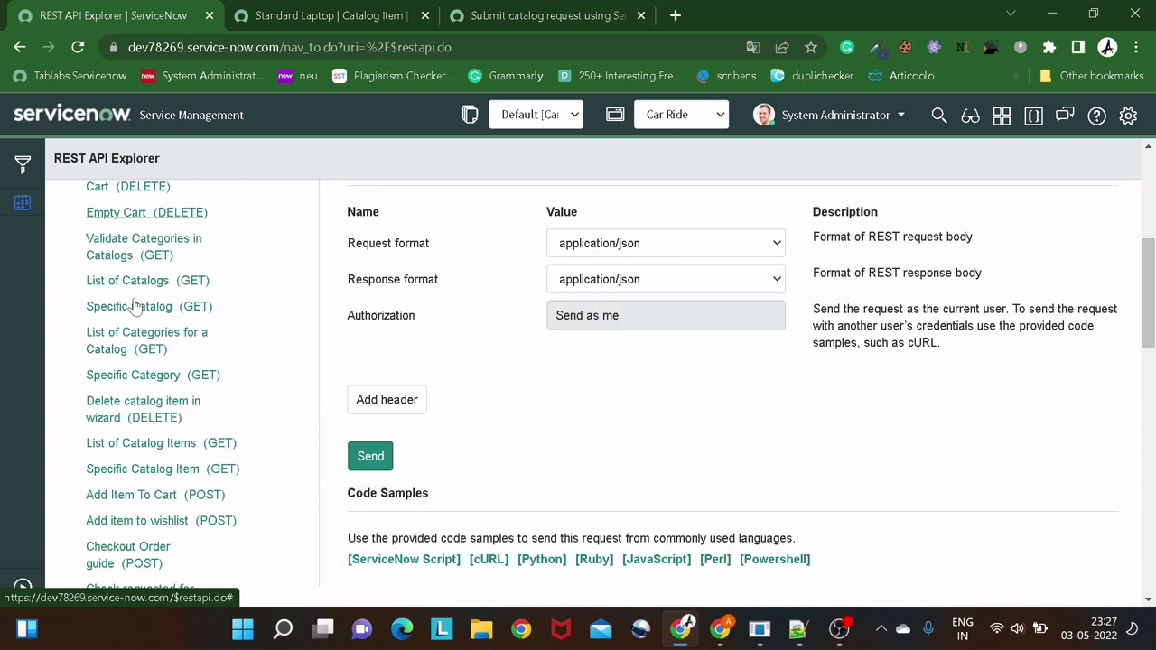
click(132, 500)
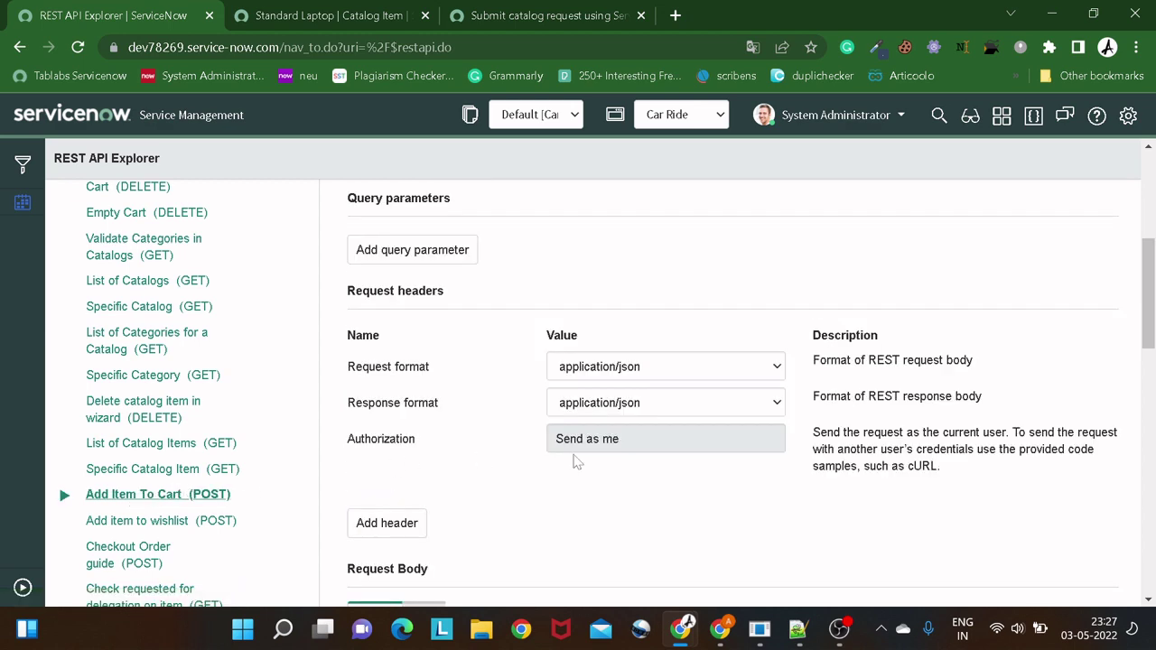
scroll(574, 461, up, 1)
scroll(574, 461, up, 2)
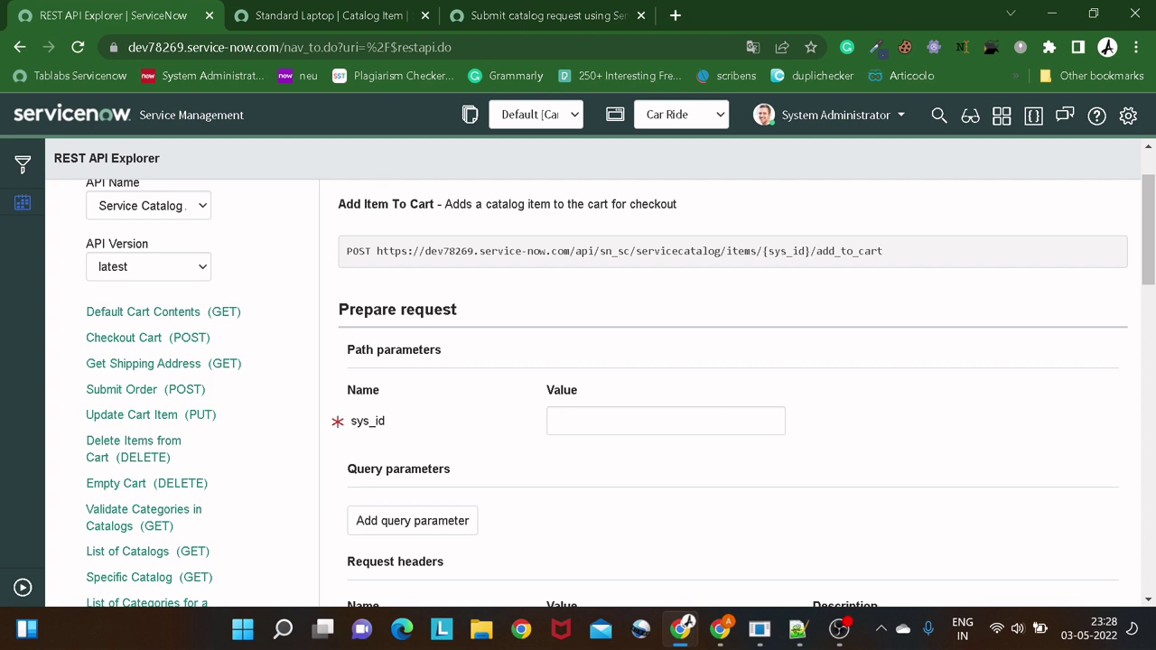
- Copy the Standard Laptop catalog item's sys_id from its record URL and paste it as the sys_id path parameter in REST API Explorer
click(340, 16)
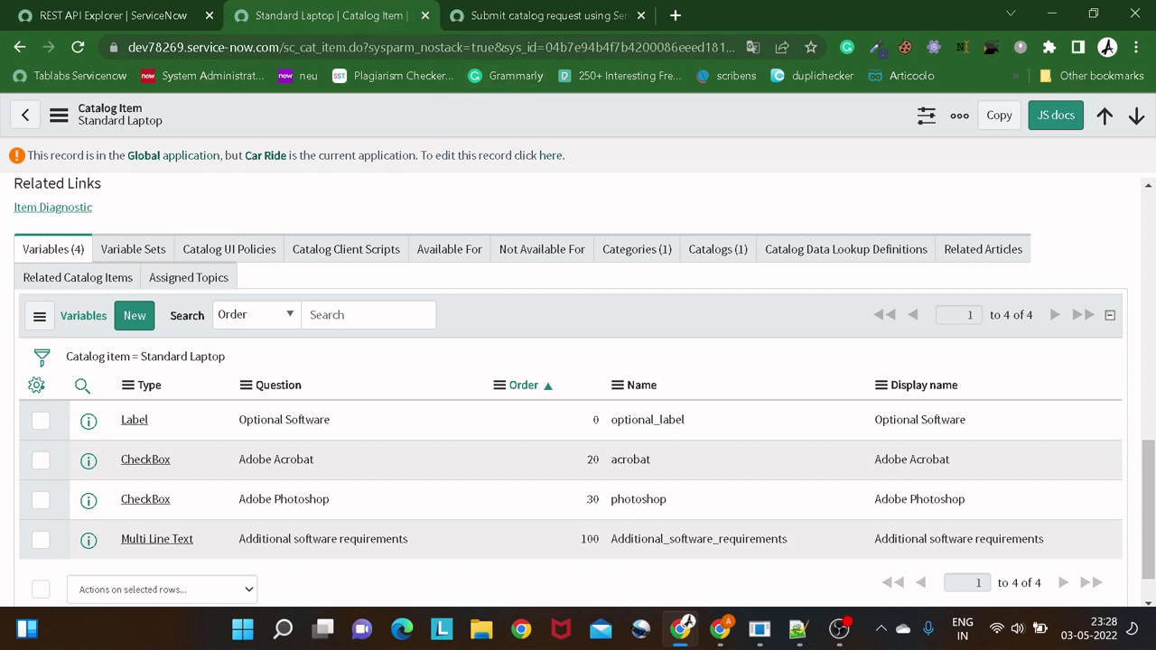
double_click(581, 50)
key(ctrl+c)
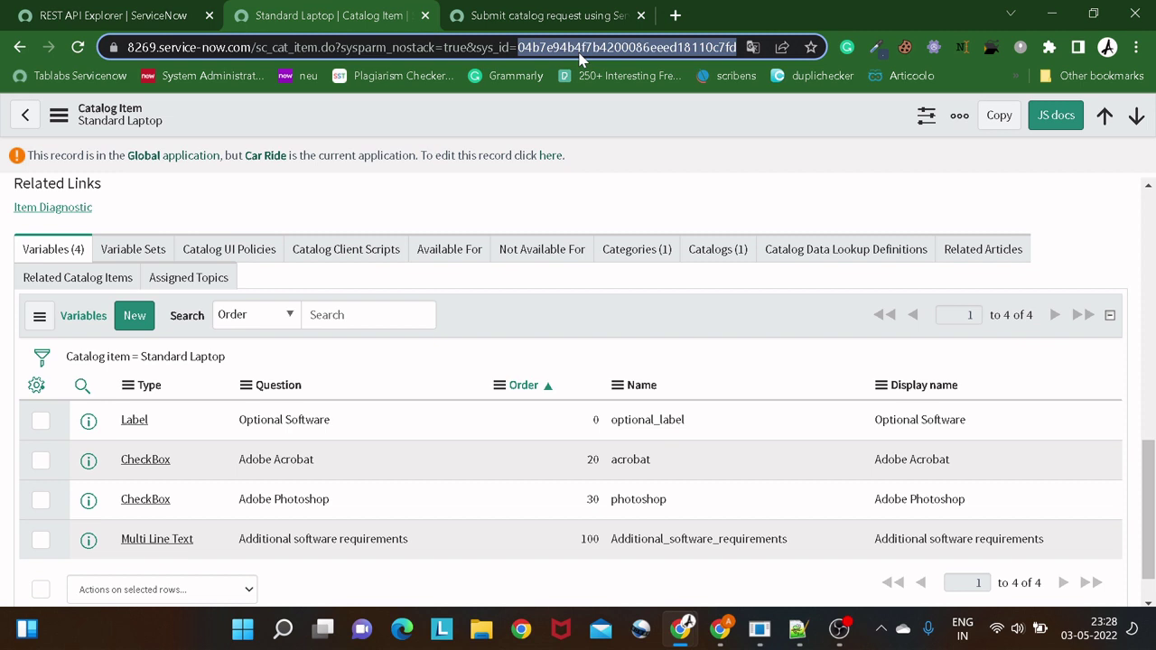
click(516, 27)
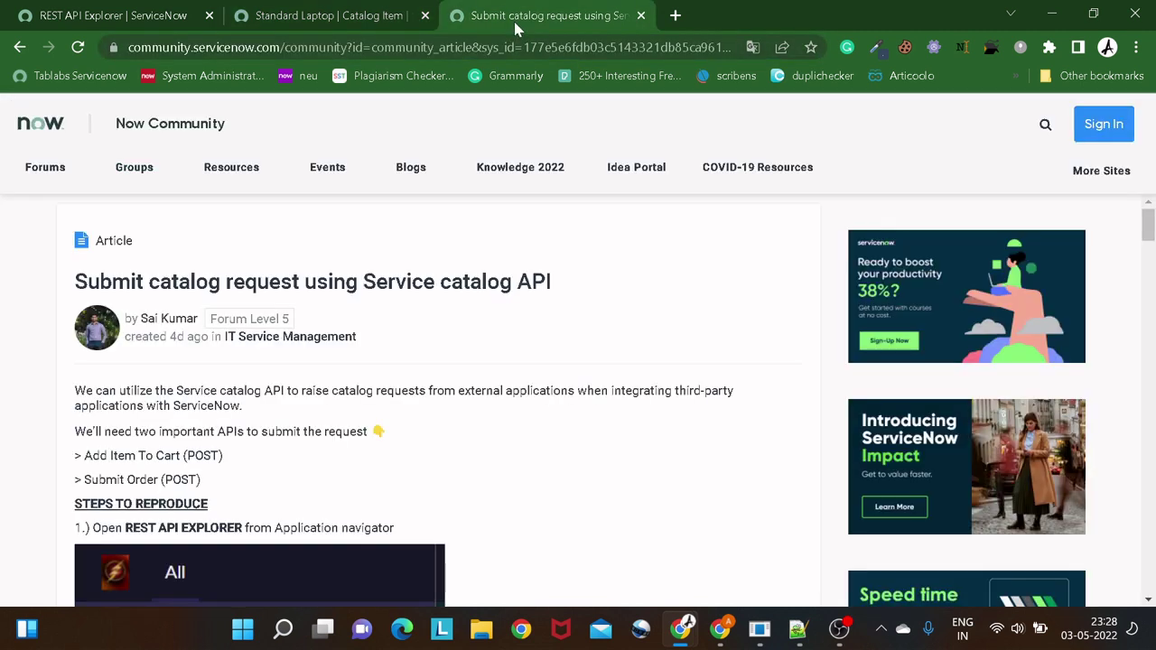
click(316, 17)
click(136, 18)
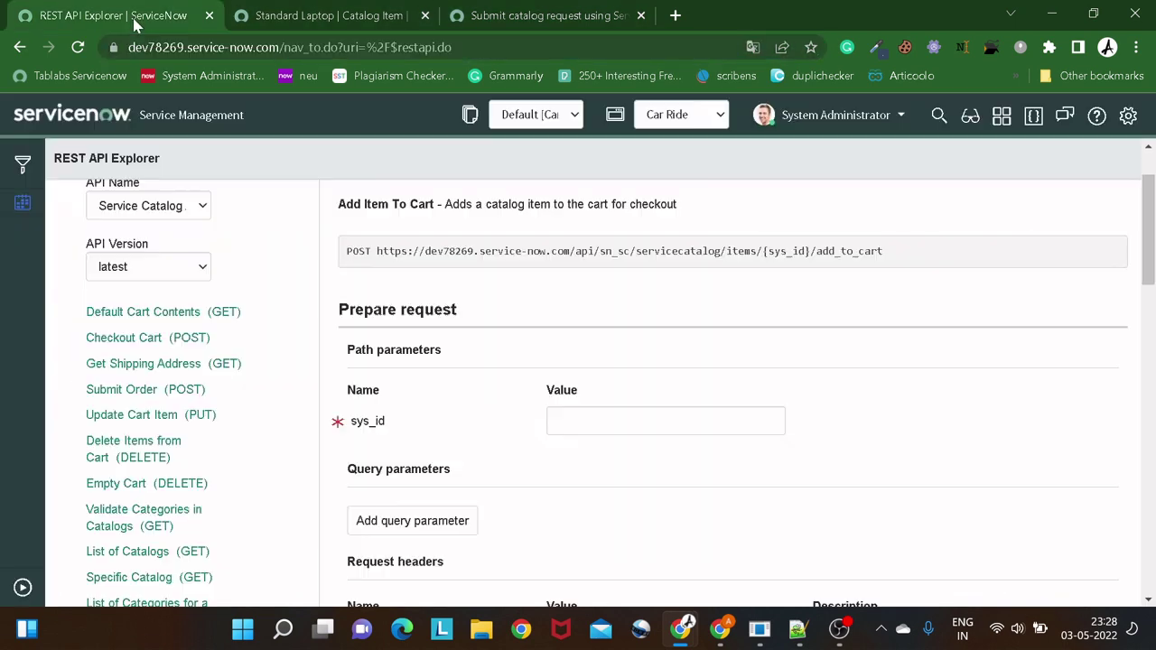
click(578, 420)
key(ctrl+v)
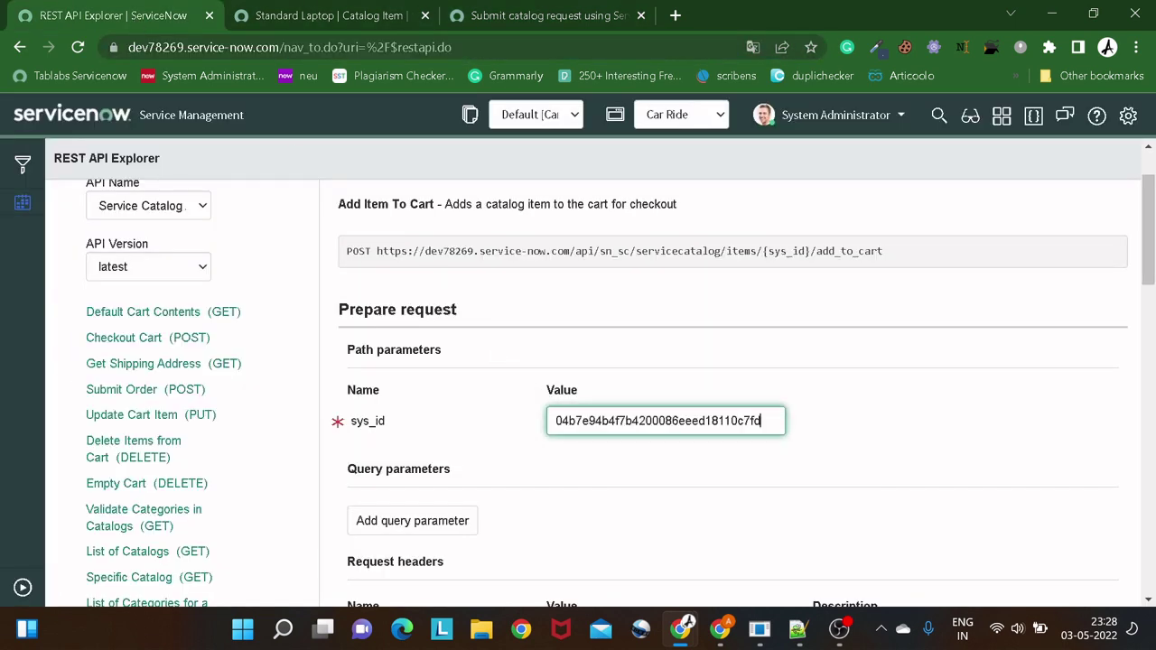
- Switch the request body to raw format and copy the Sample RAW format JSON from the Now Community article
scroll(561, 388, down, 4)
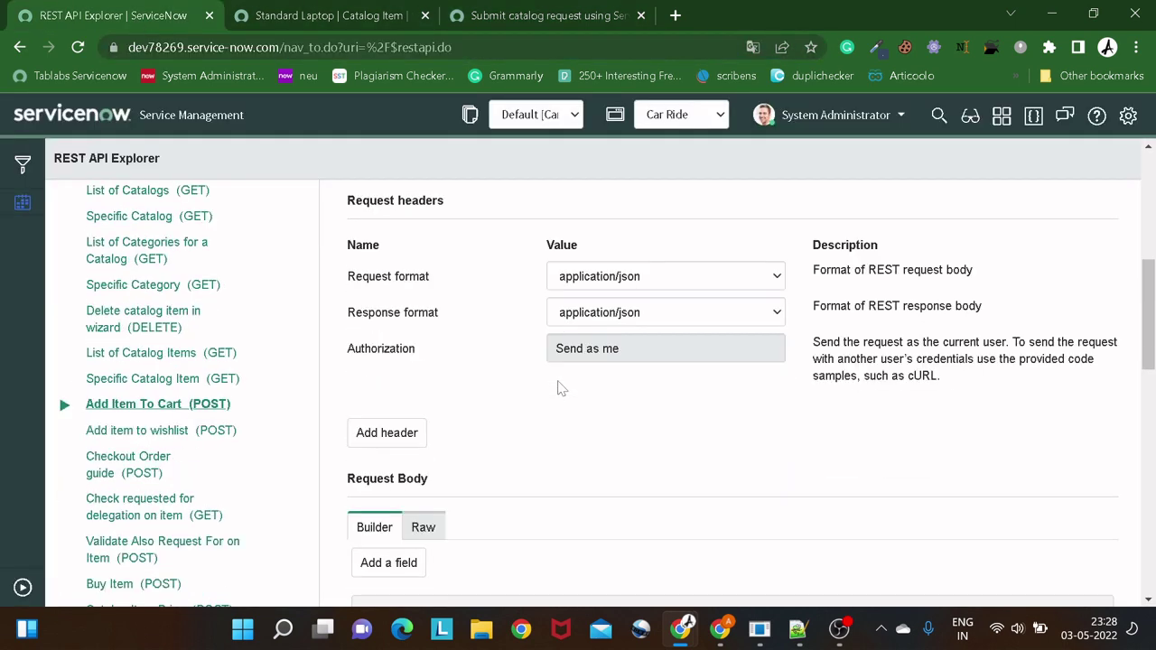
scroll(561, 388, down, 2)
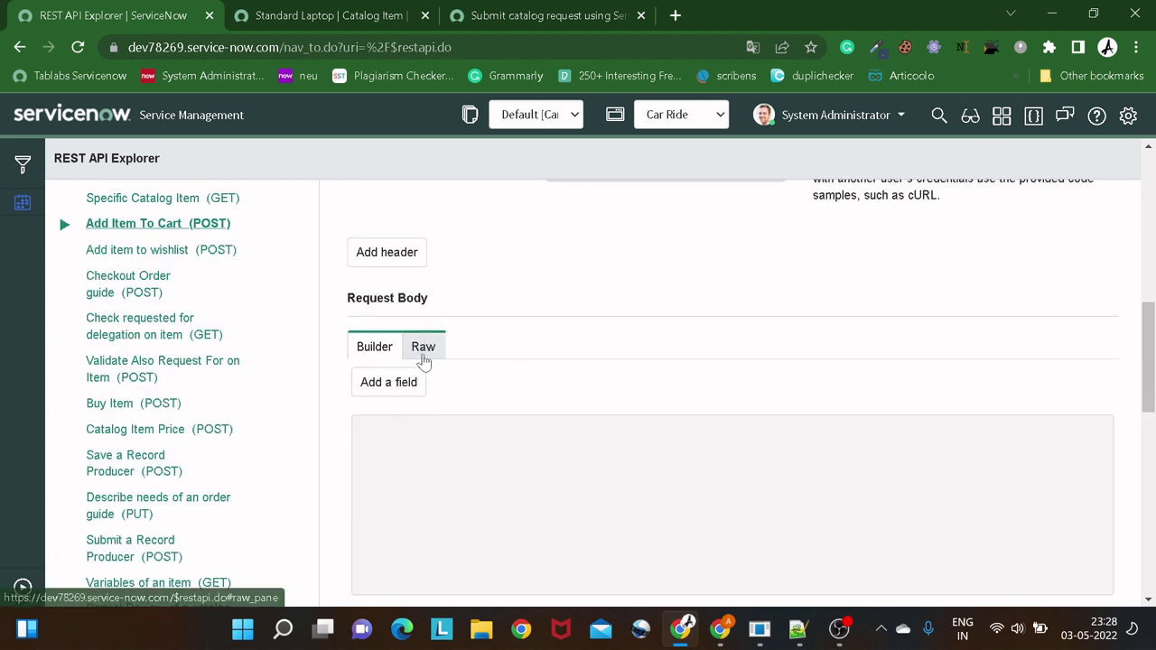
click(424, 353)
click(537, 15)
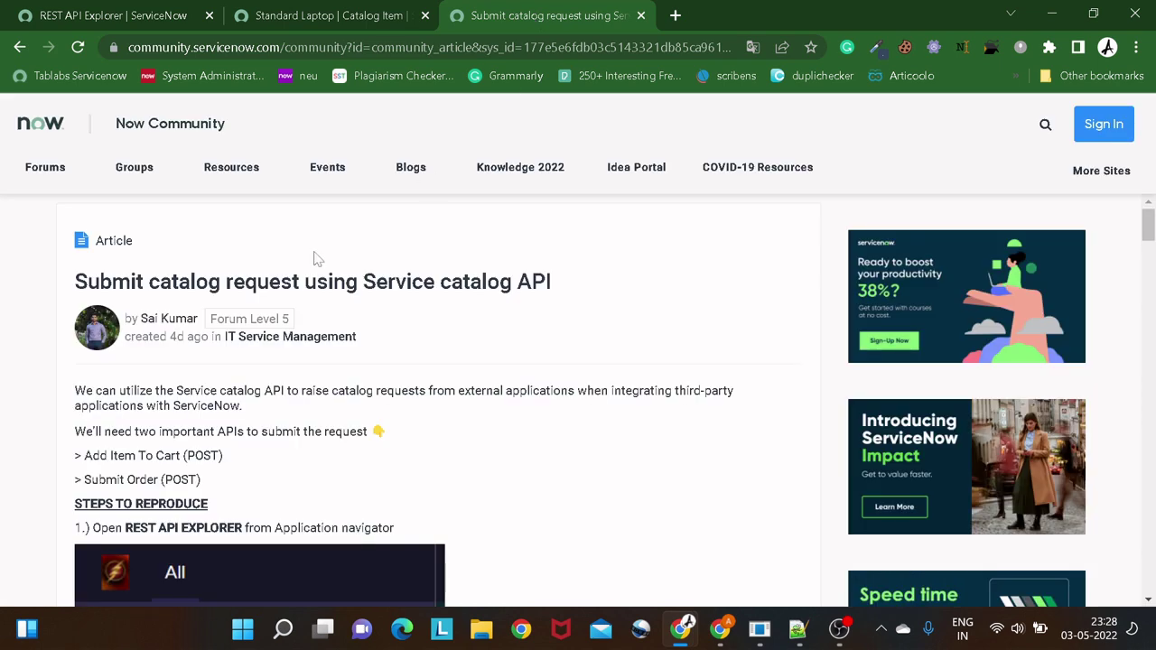
scroll(247, 335, down, 15)
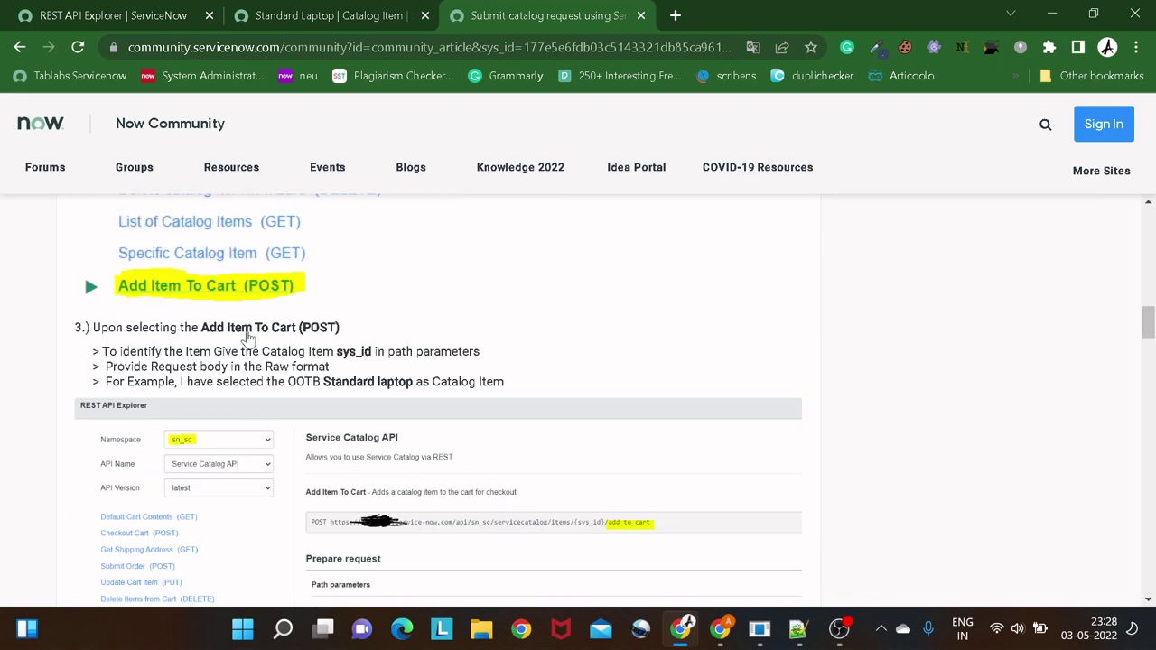
scroll(248, 335, down, 7)
scroll(247, 335, up, 1)
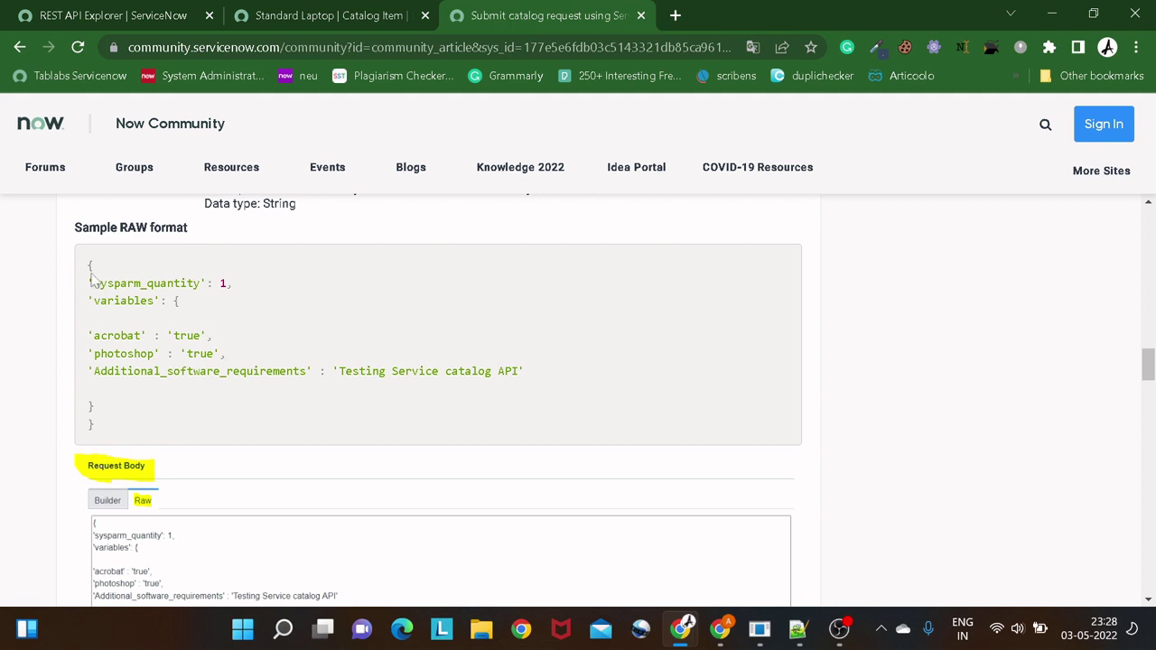
drag(89, 266, 147, 431)
key(ctrl+c)
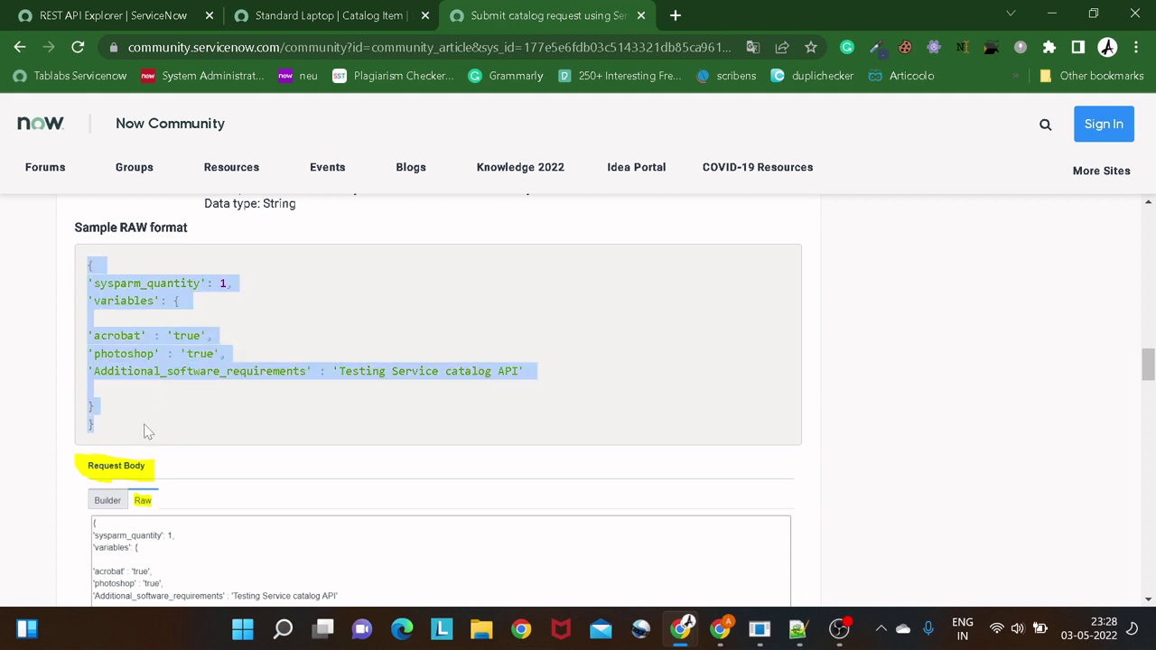
- Paste the copied JSON with sysparm_quantity 1 and the acrobat, photoshop and Additional_software_requirements variables into the raw request body
click(312, 20)
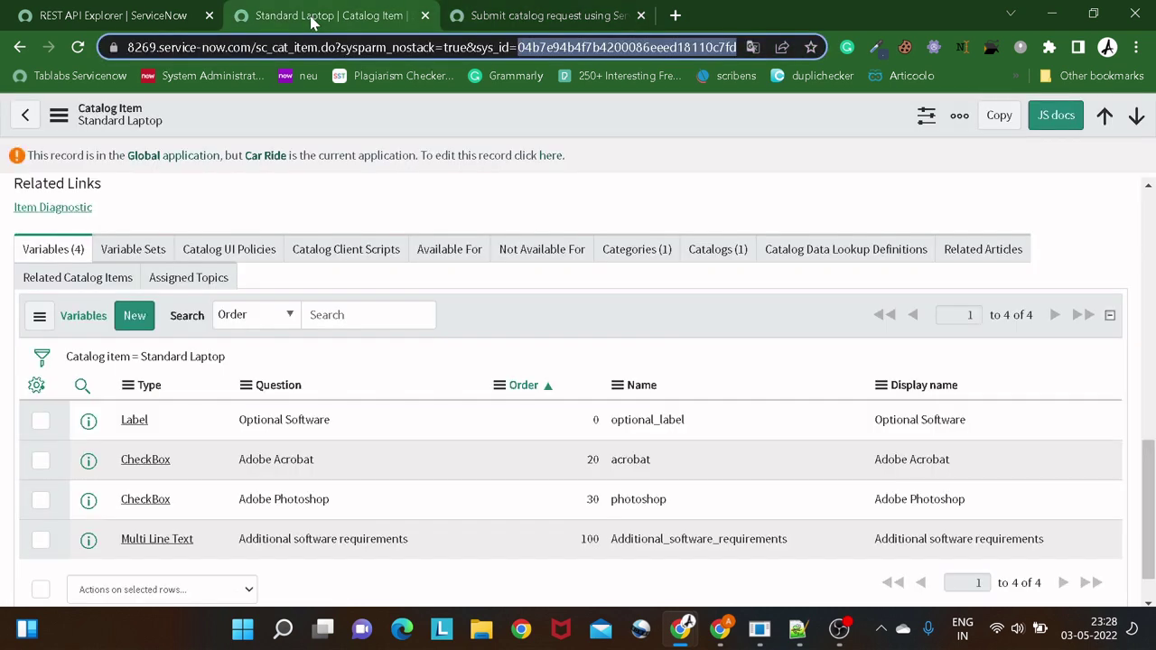
click(151, 13)
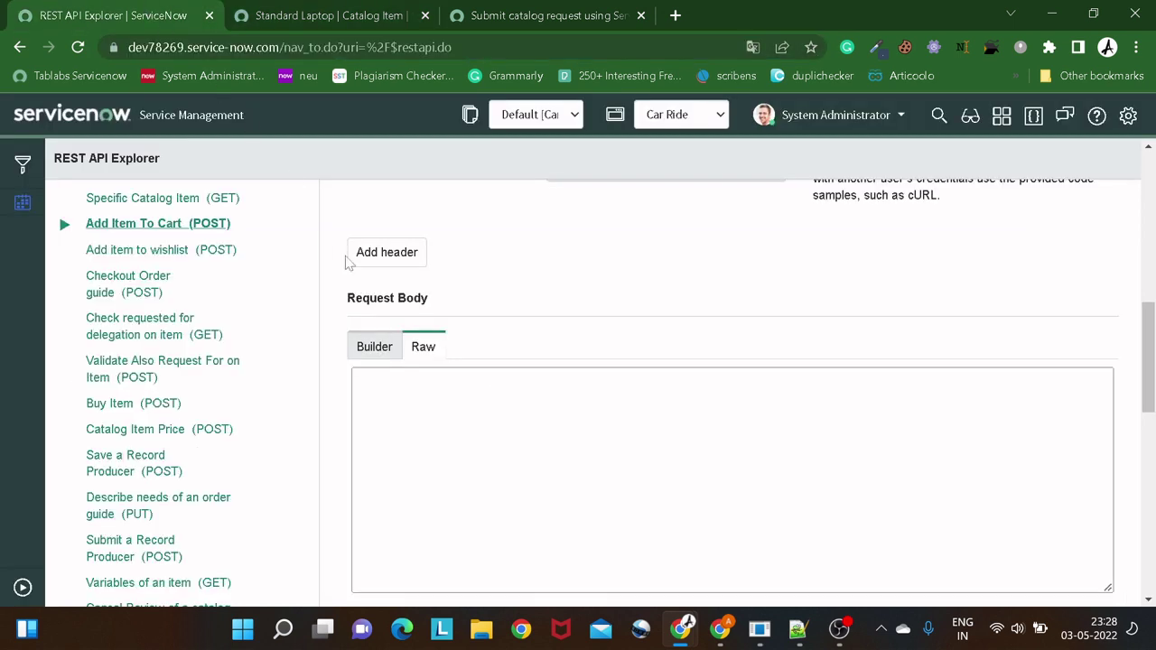
click(361, 379)
key(ctrl+v)
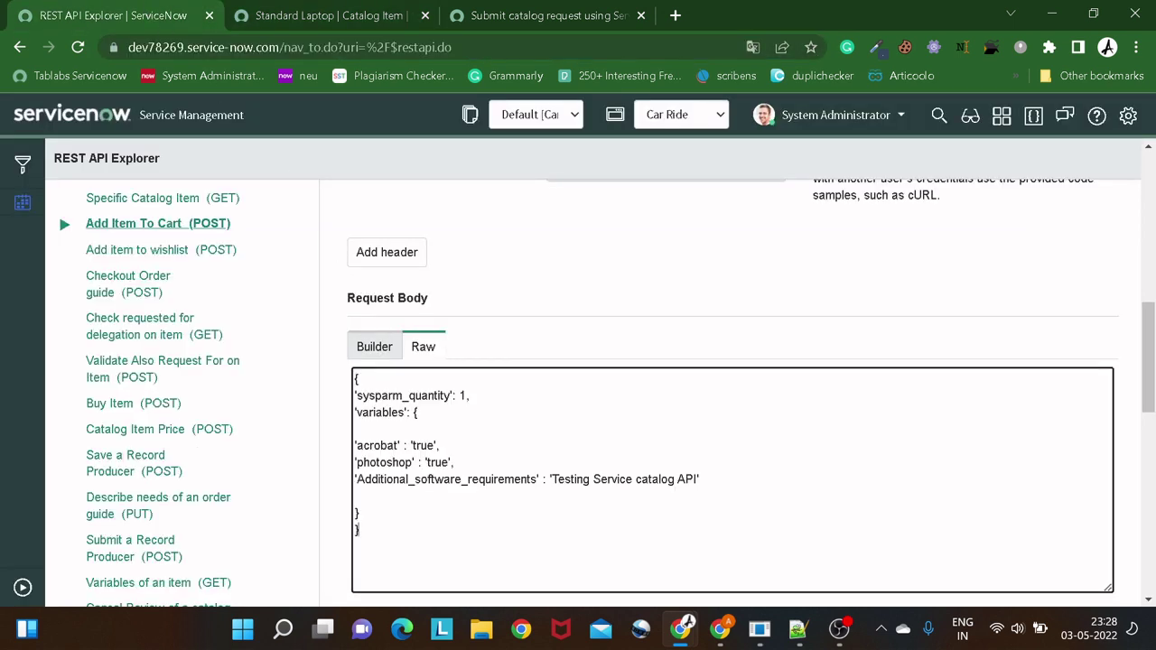
- Compare the request body's variable keys with the Name column of the Standard Laptop variables, and review the acrobat and photoshop values
double_click(403, 395)
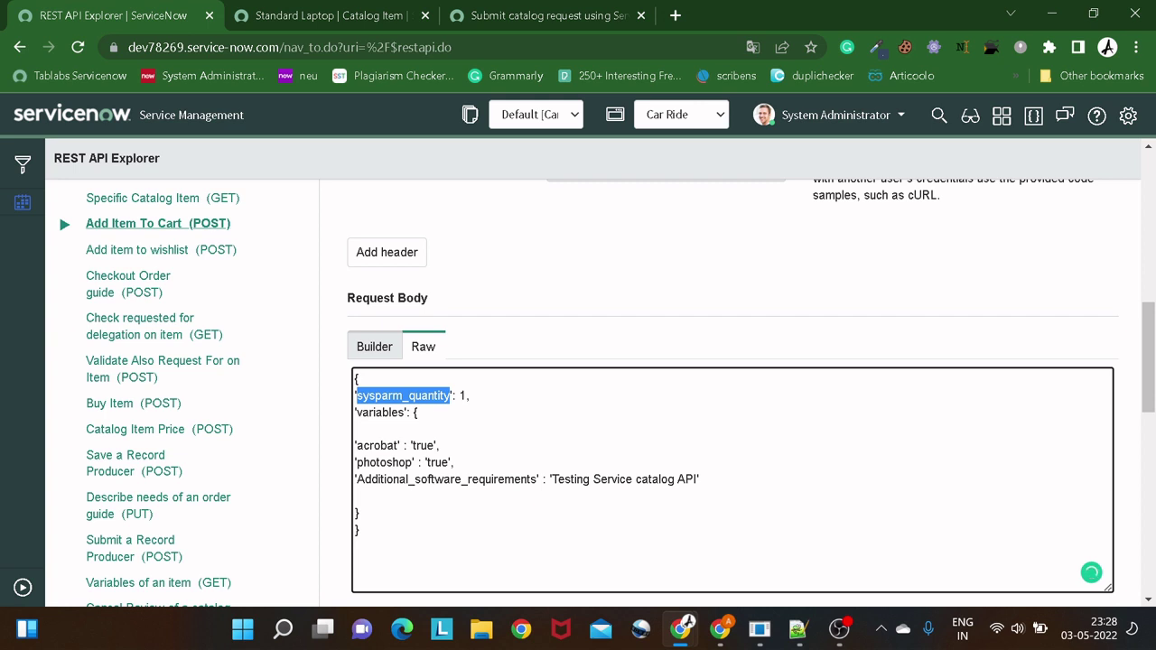
key(F11)
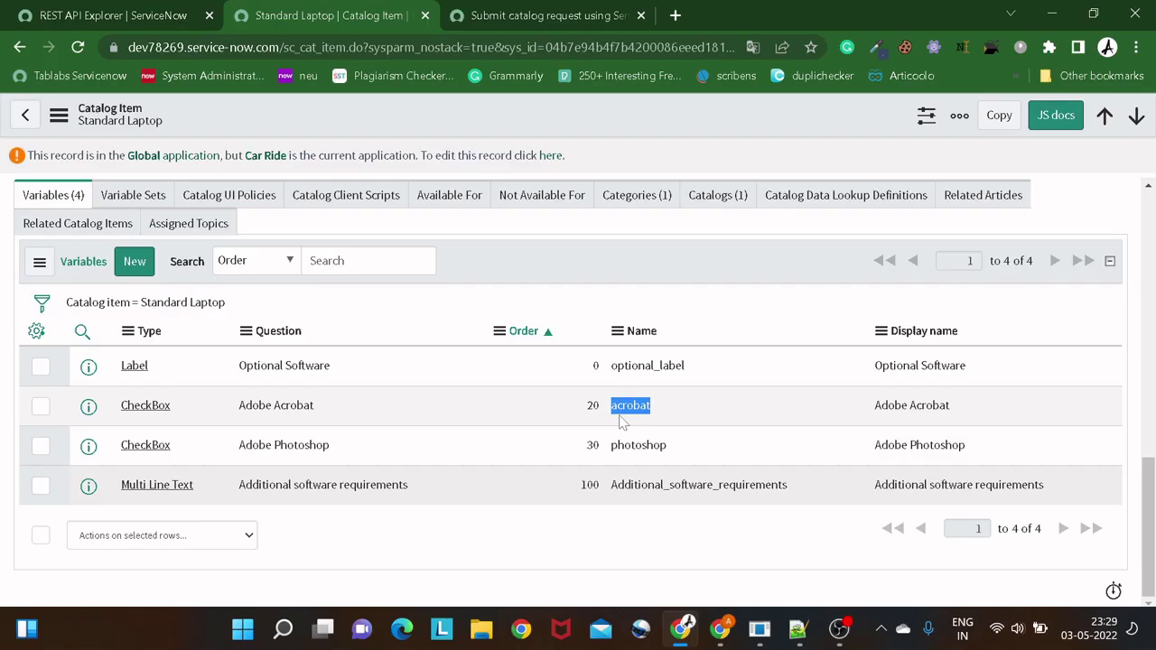
double_click(638, 444)
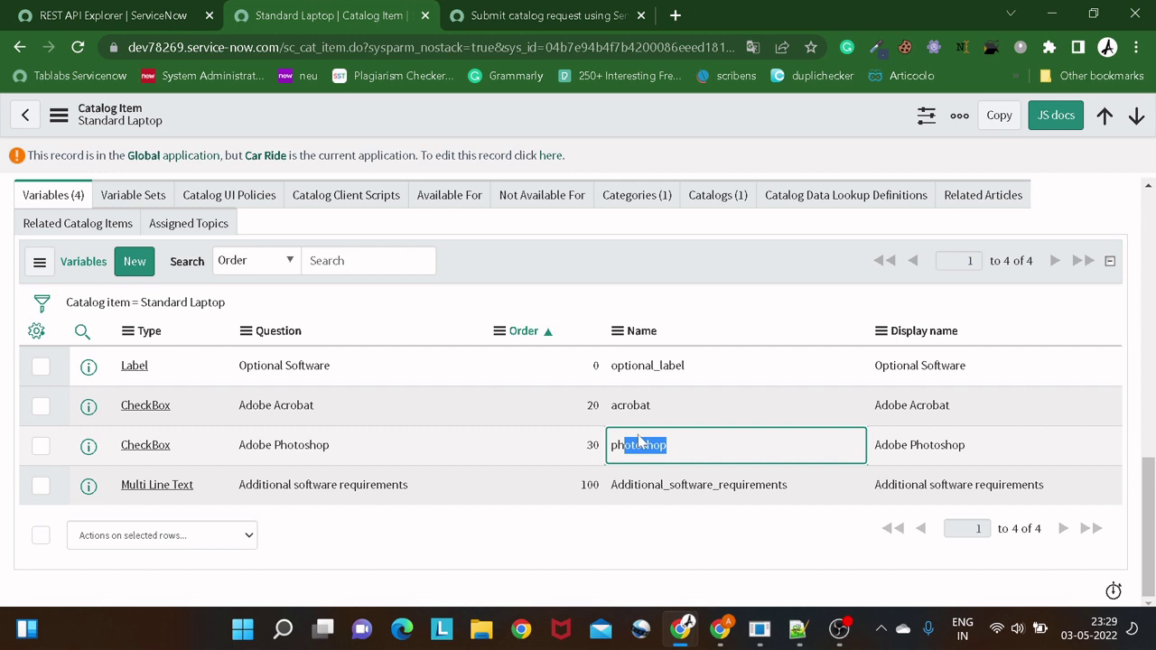
drag(788, 485, 696, 485)
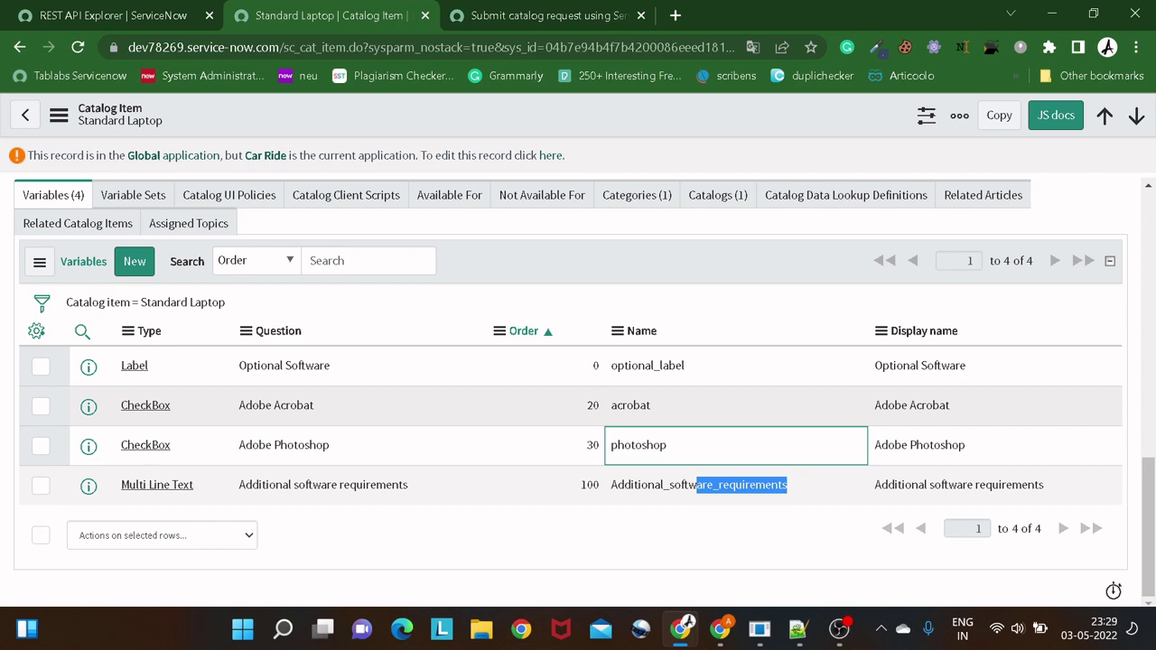
key(ctrl+shift+Tab)
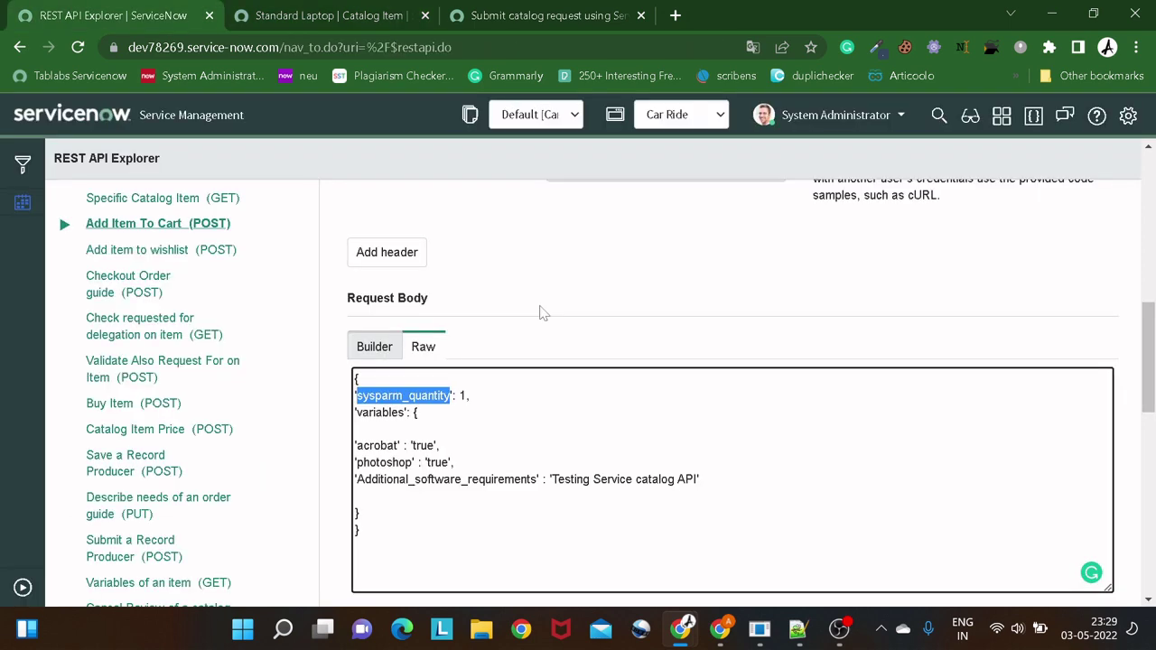
key(F11)
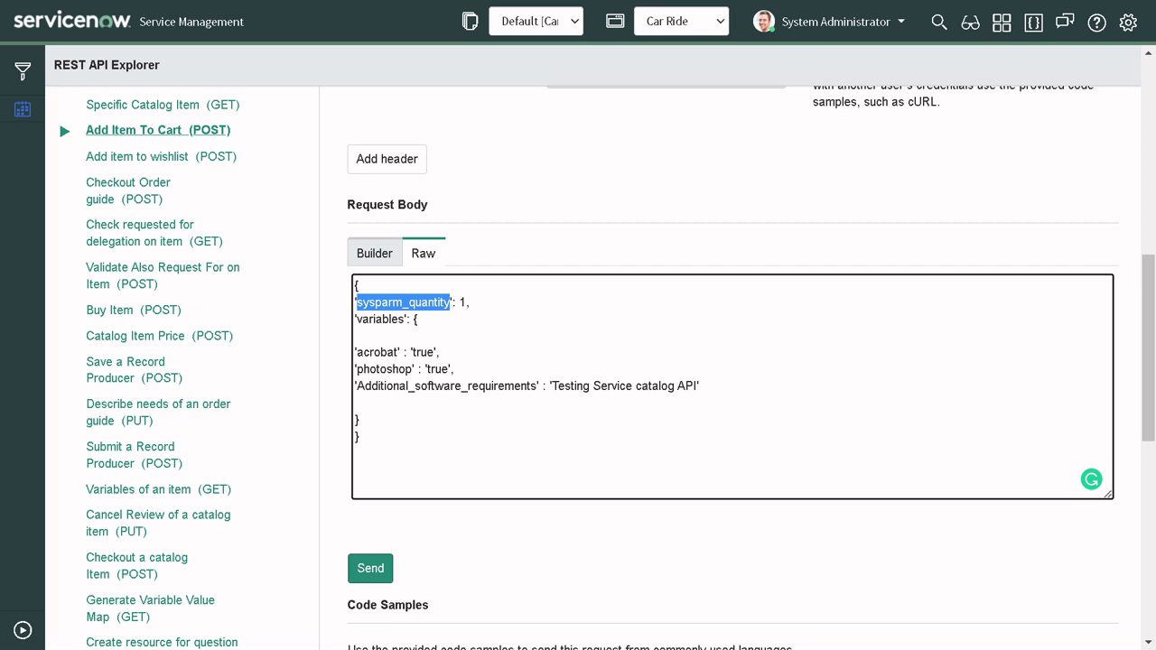
double_click(423, 351)
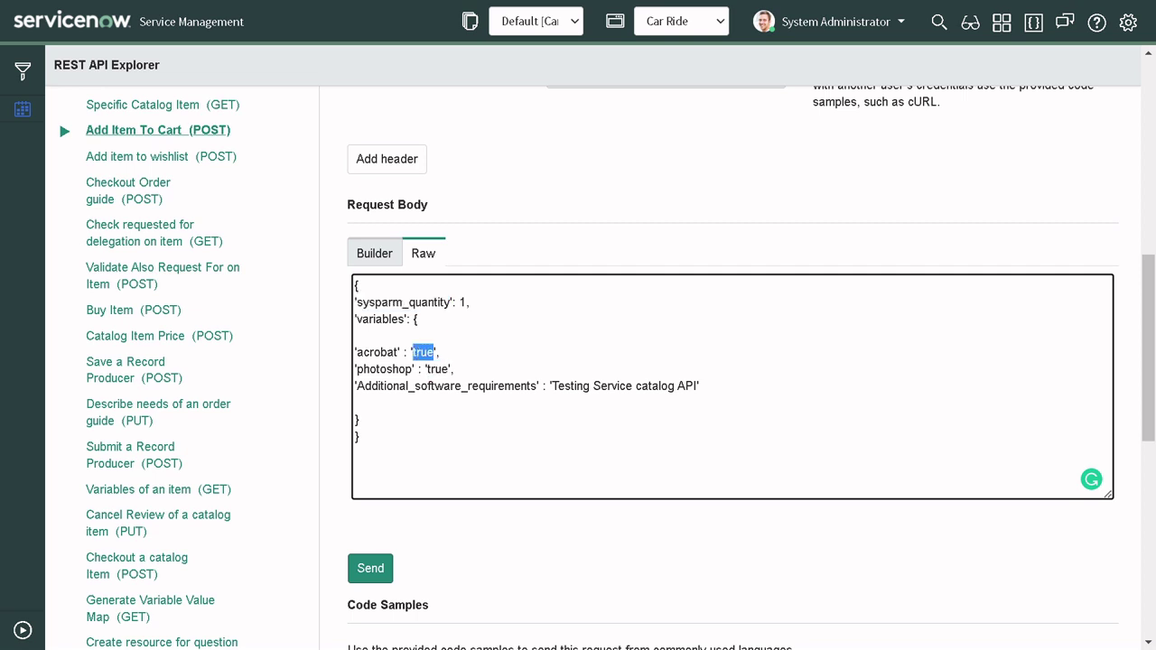
double_click(437, 369)
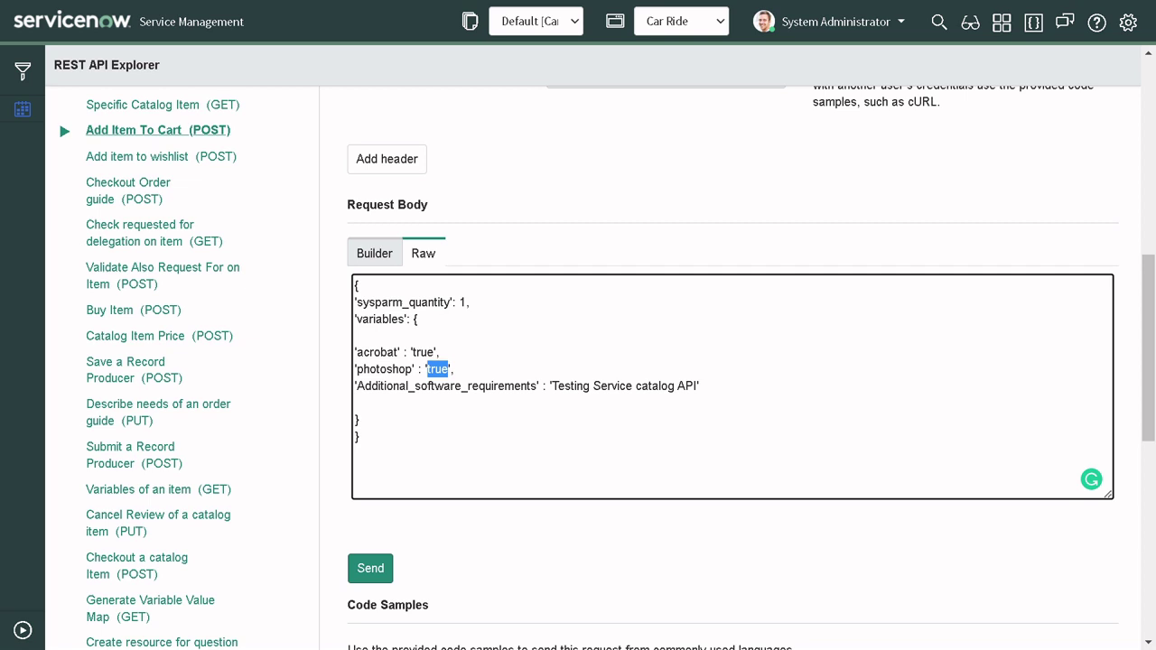
- Send the Add Item To Cart POST request and accept its confirmation
scroll(361, 267, down, 3)
scroll(361, 310, up, 3)
scroll(361, 309, down, 2)
click(372, 388)
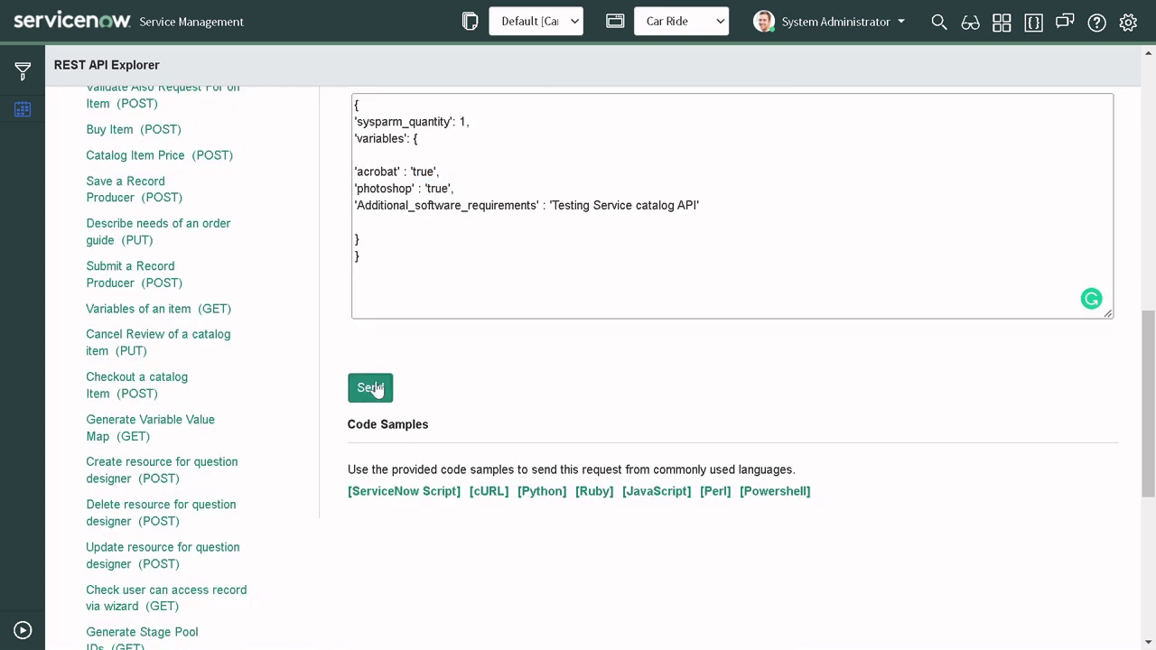
click(667, 86)
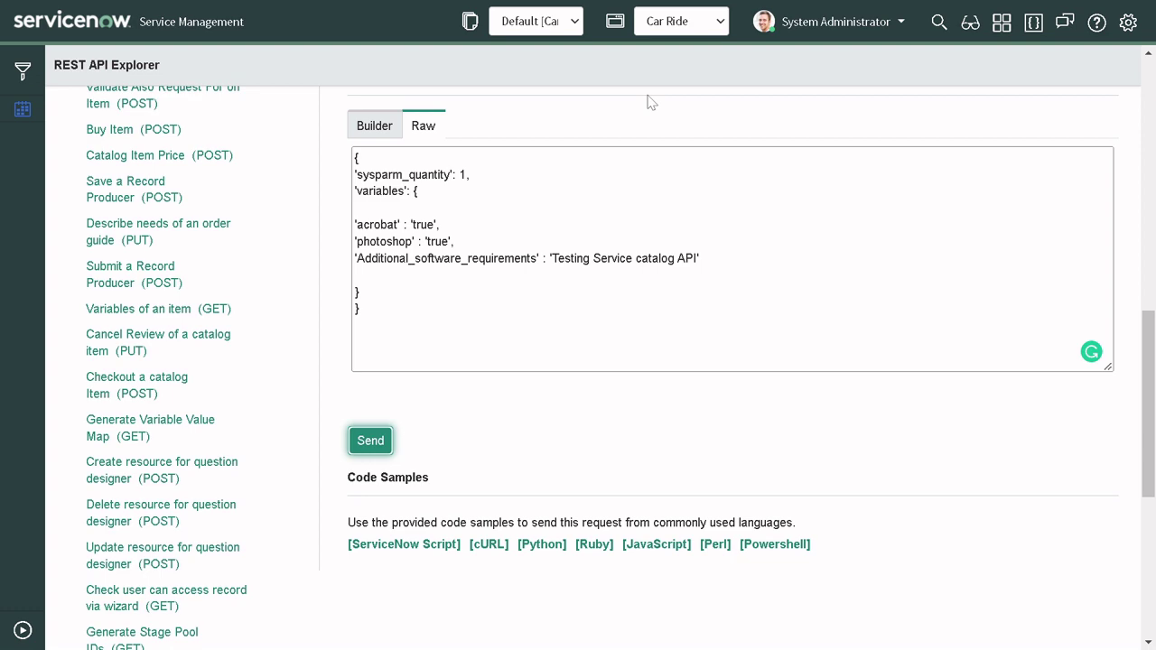
- Examine the Add Item To Cart response, checking the status code and the cart_id and item details in the response body
scroll(596, 241, down, 5)
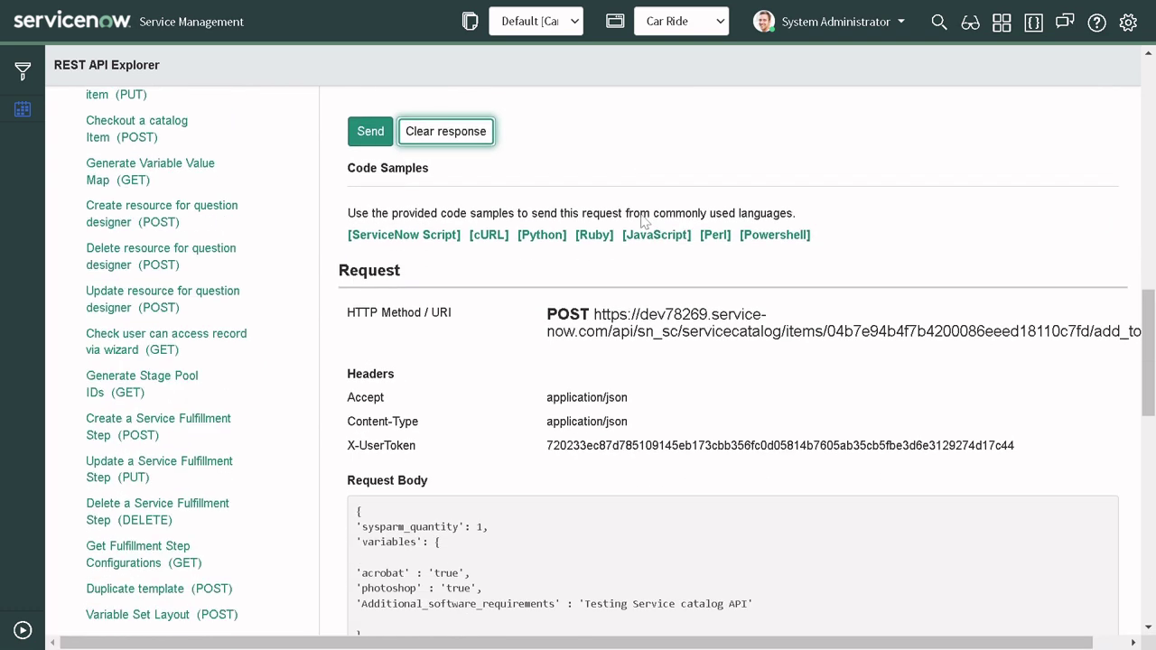
scroll(596, 241, up, 1)
scroll(596, 241, down, 3)
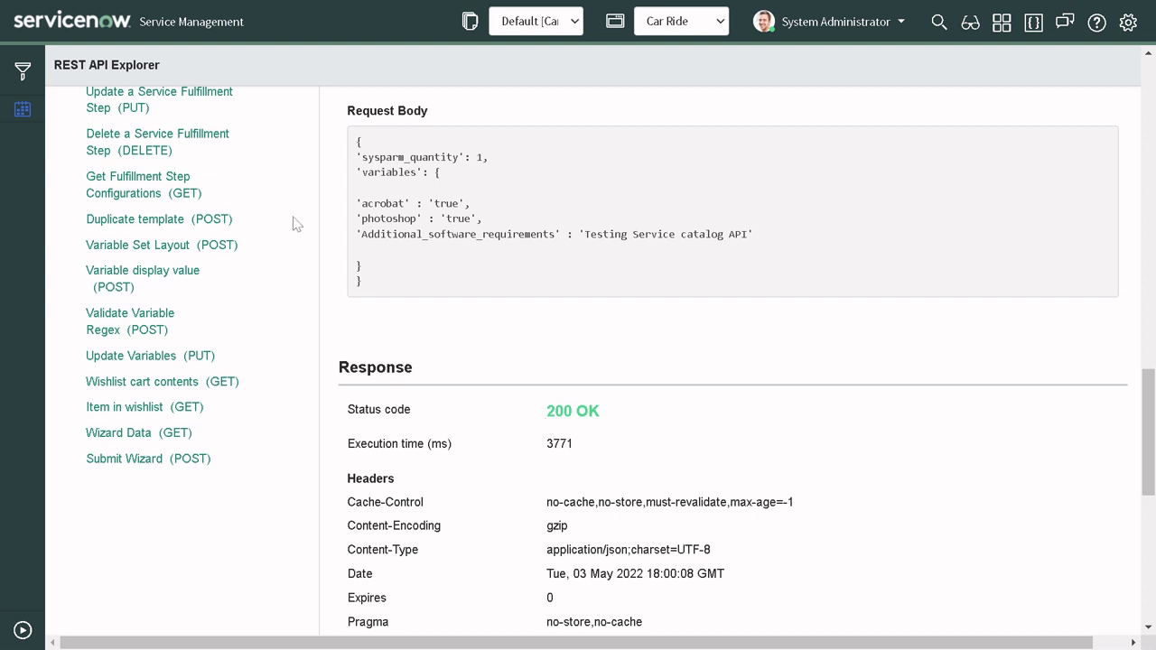
scroll(414, 264, down, 6)
scroll(596, 352, down, 1)
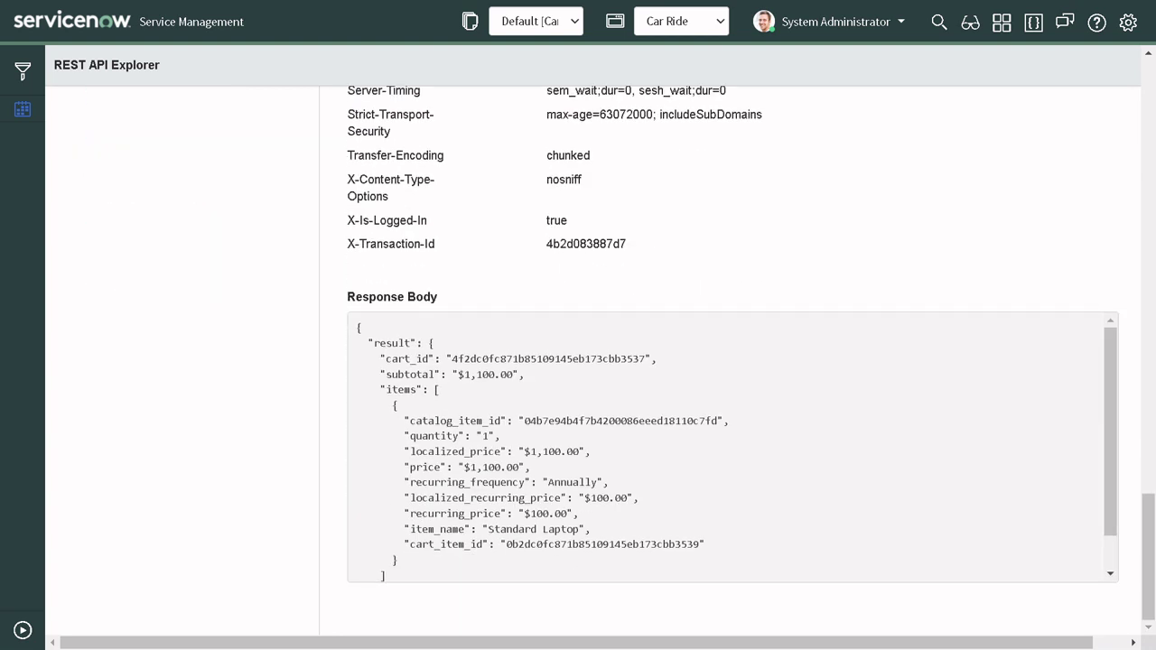
double_click(542, 358)
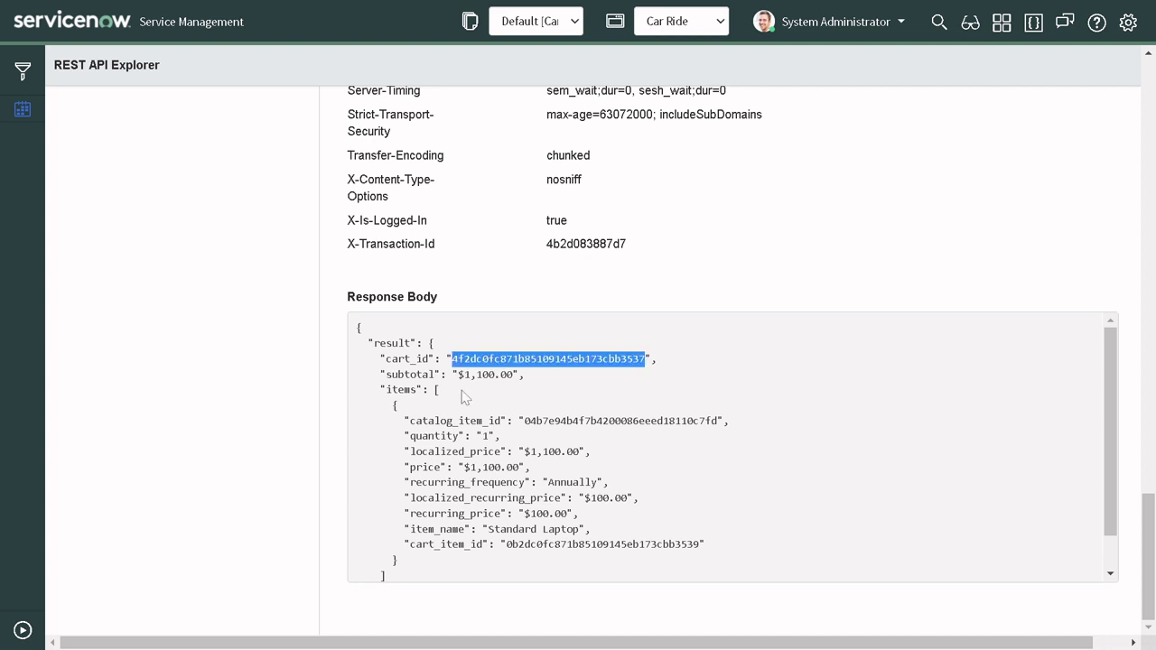
click(493, 412)
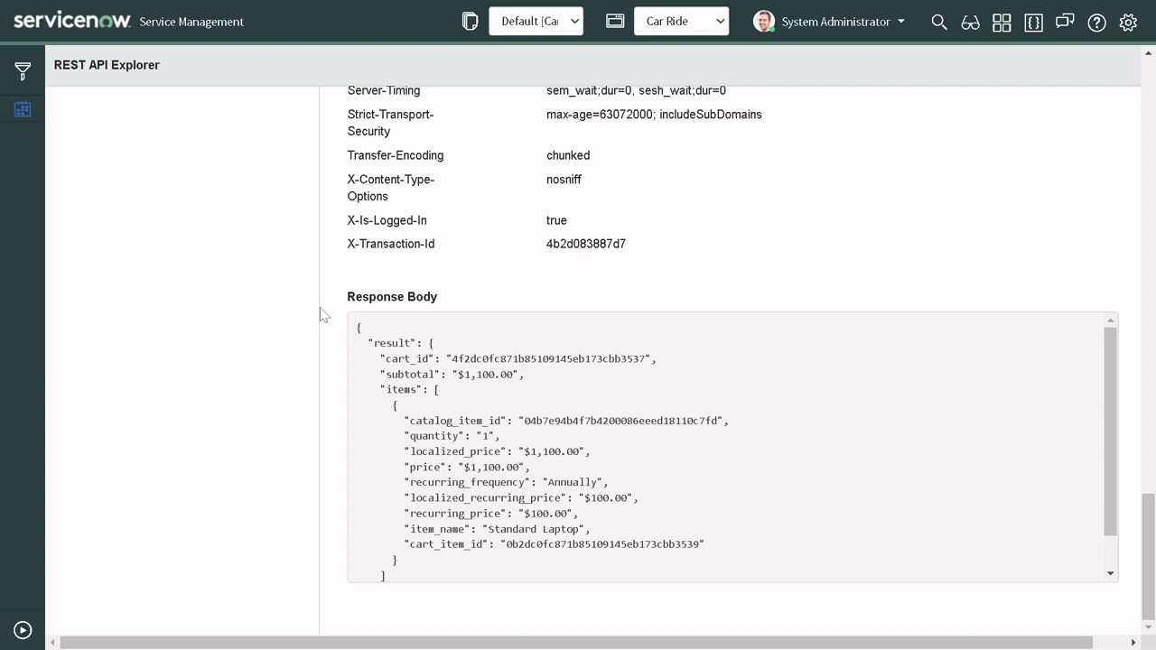
- Open the requested items list in a separate tab by entering sc_req_item.LIST in the navigator filter
key(F11)
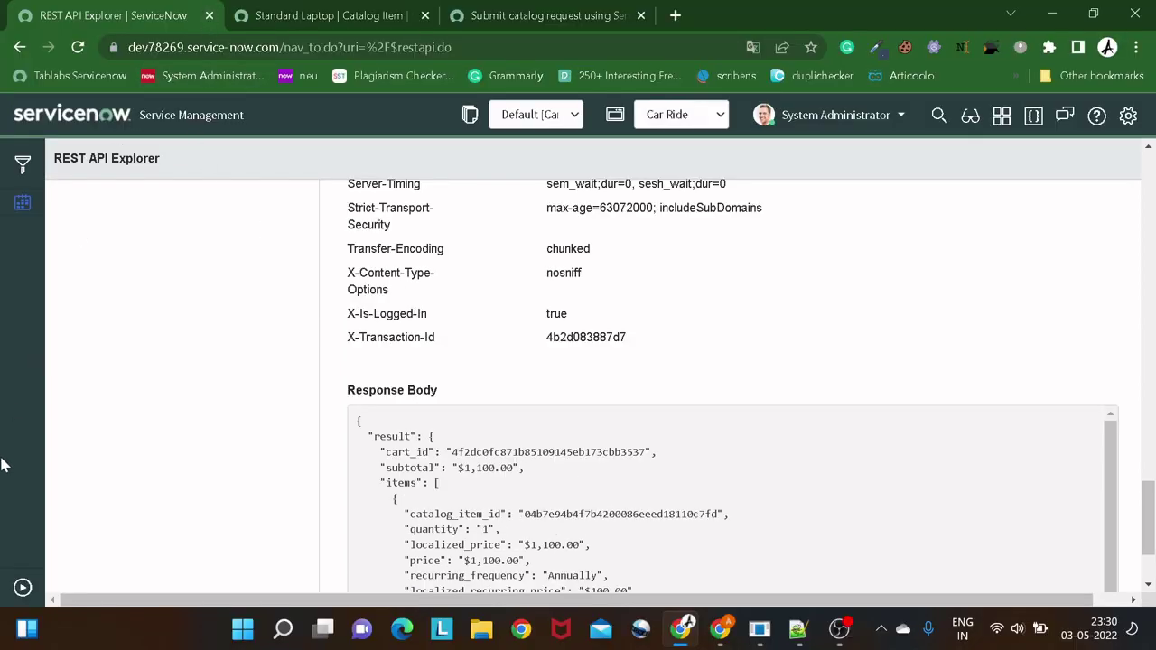
click(20, 587)
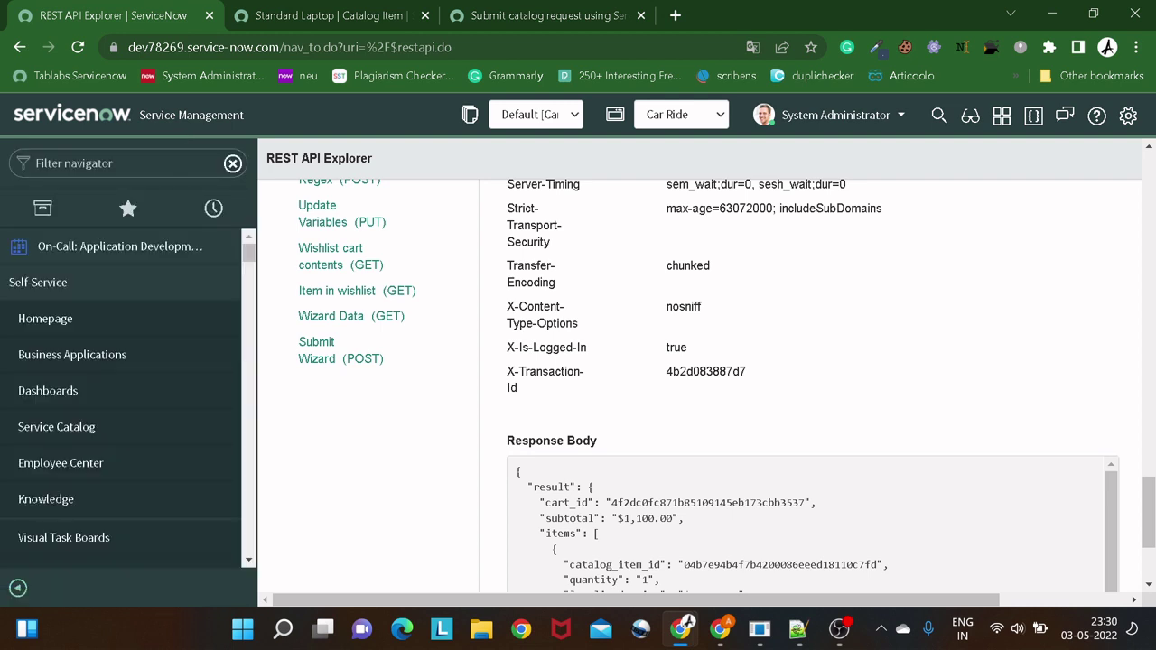
text(s)
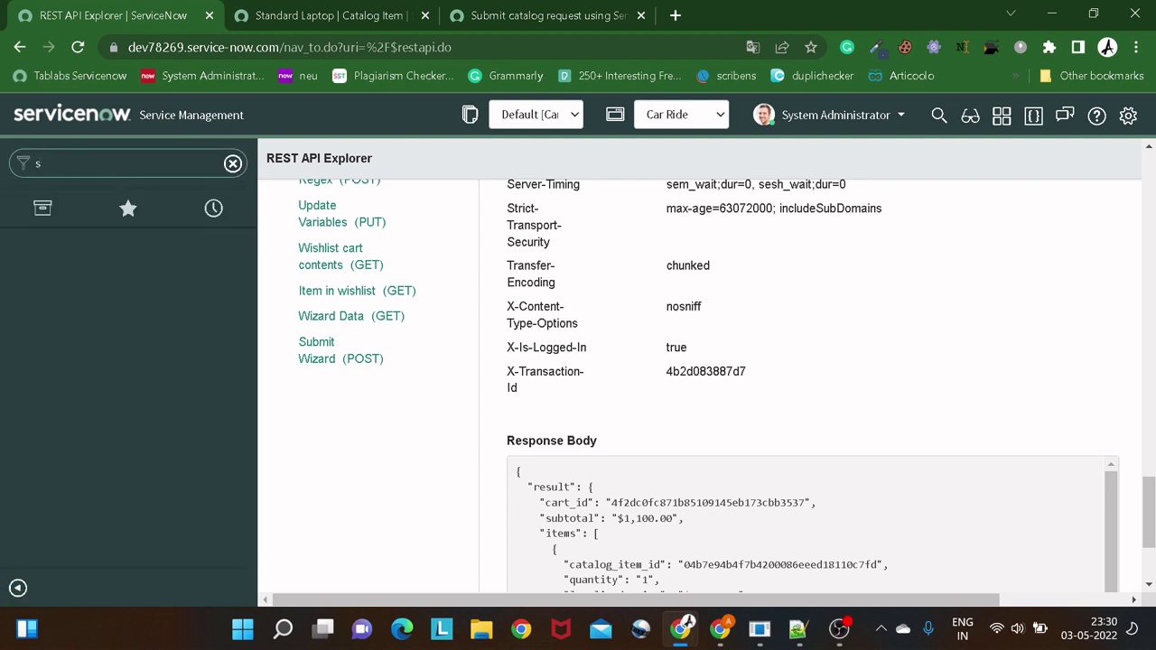
text(c_req_)
text(tem.LIST)
key(Return)
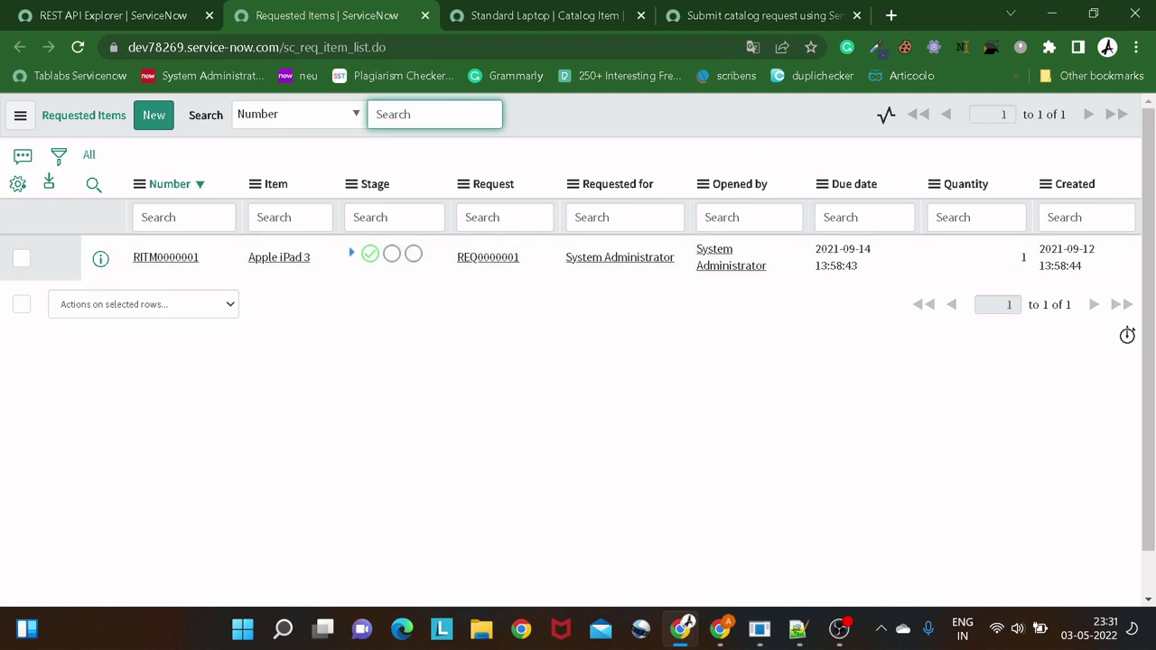
- Return to the REST API Explorer page, collapse the navigator, and show the page in full screen
click(563, 15)
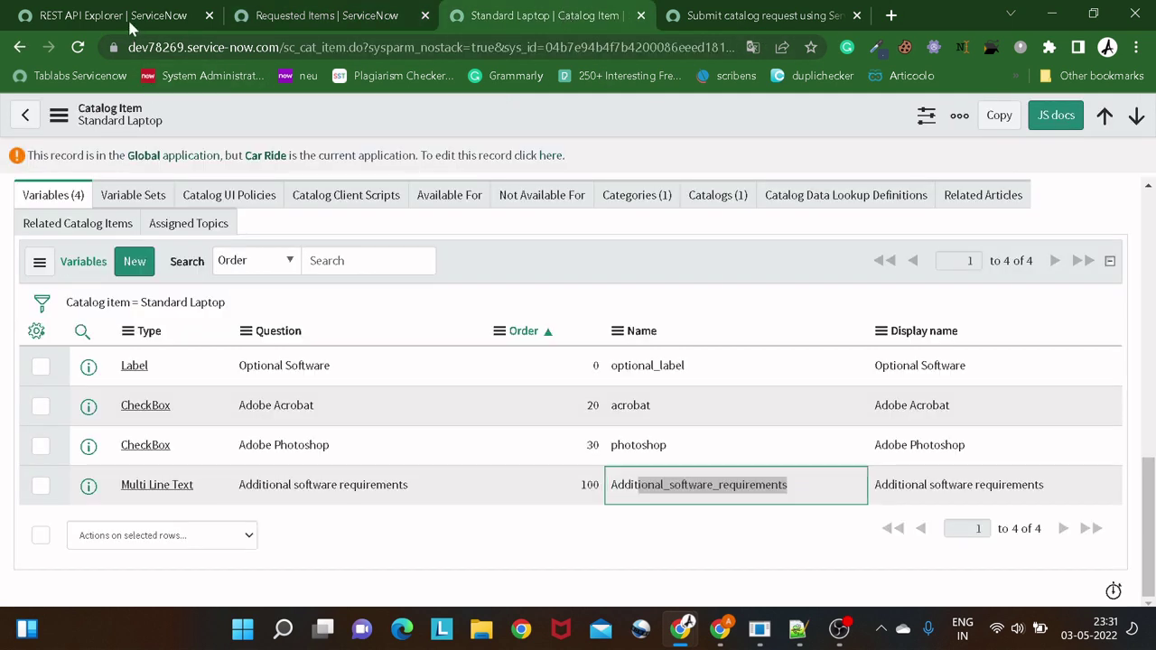
click(127, 17)
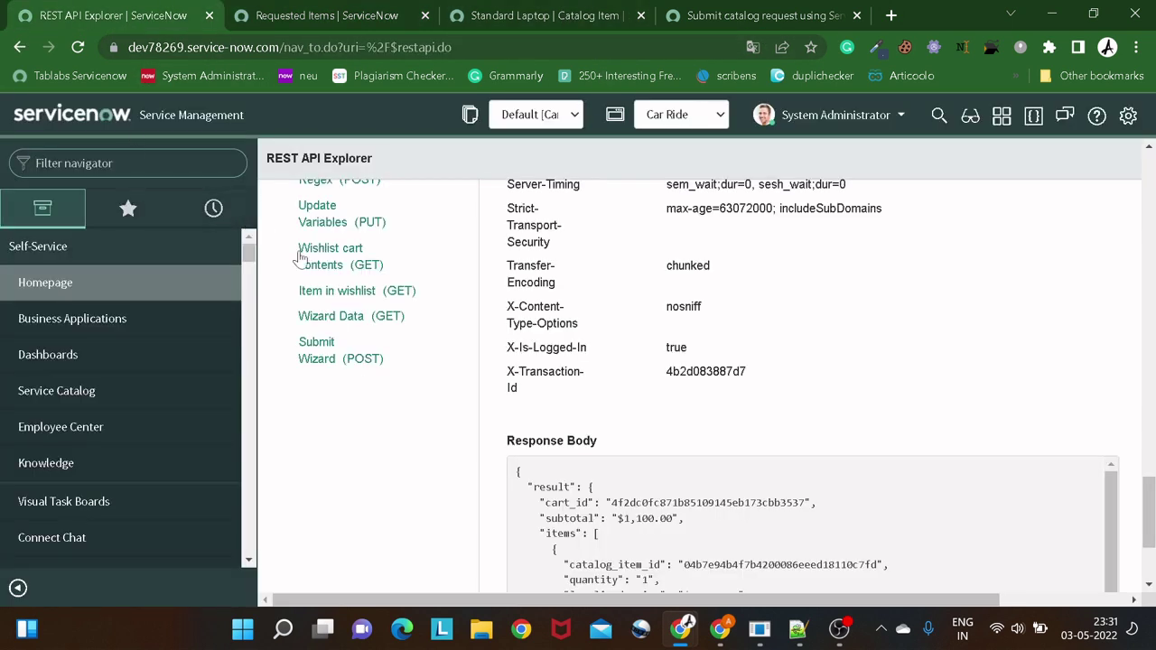
click(18, 589)
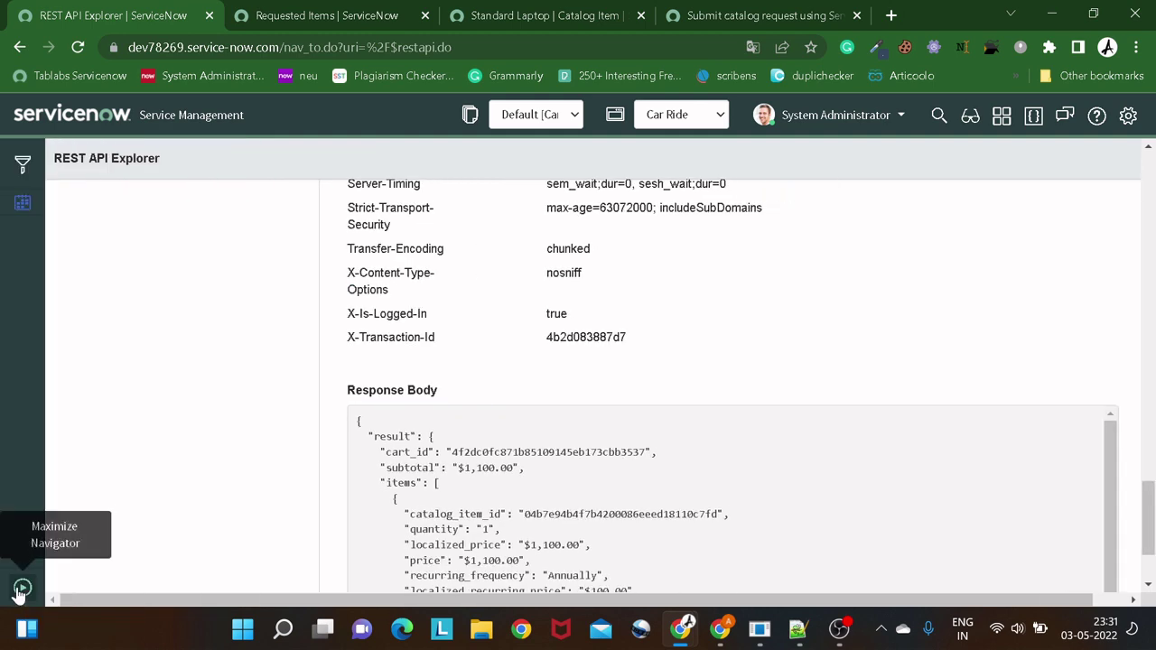
key(F11)
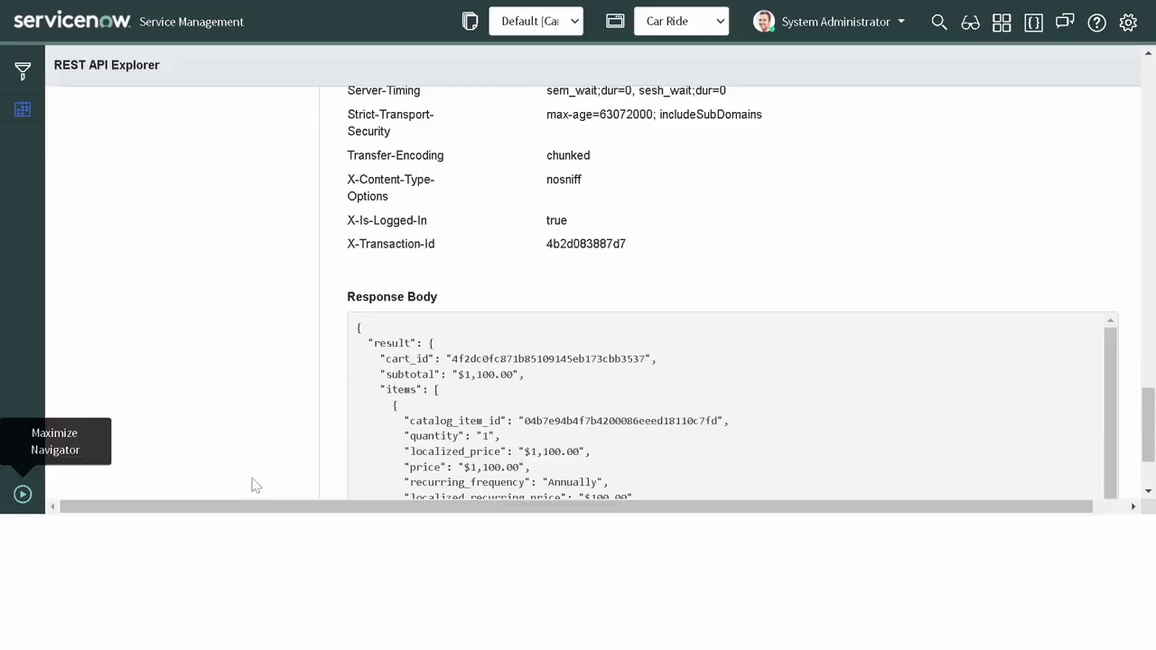
- Review the Add Item To Cart request body's variables, and select the Submit Order (POST) method of the Service Catalog API
scroll(253, 485, up, 4)
scroll(253, 485, up, 3)
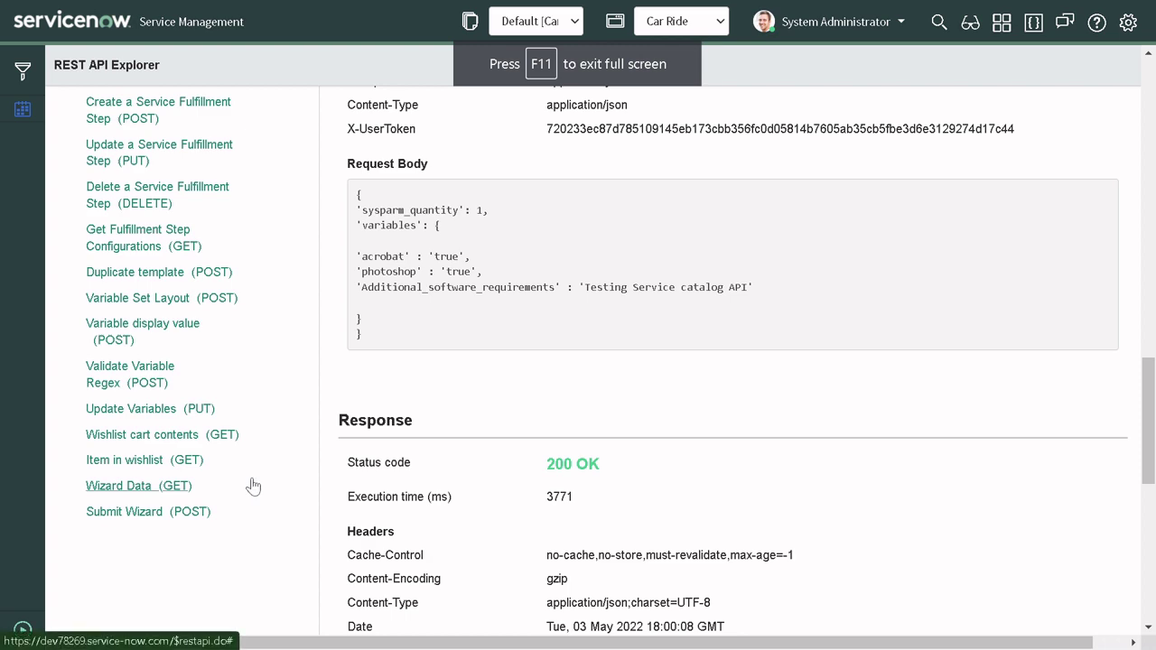
scroll(245, 475, up, 3)
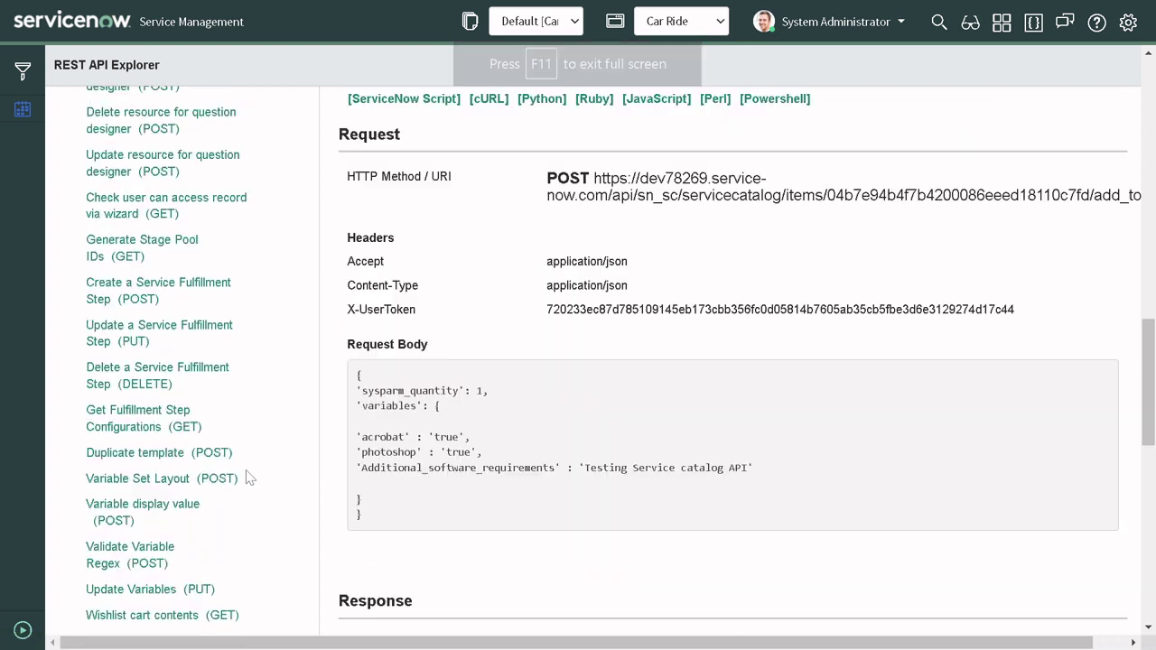
scroll(247, 478, up, 2)
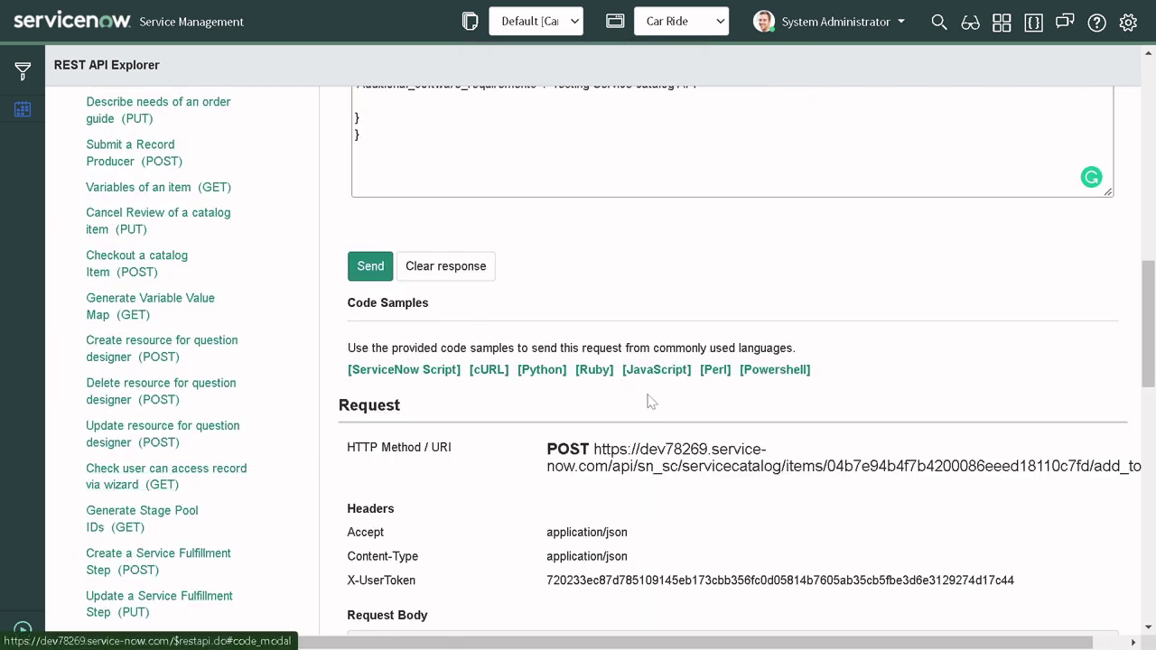
scroll(623, 393, up, 2)
drag(605, 361, 362, 197)
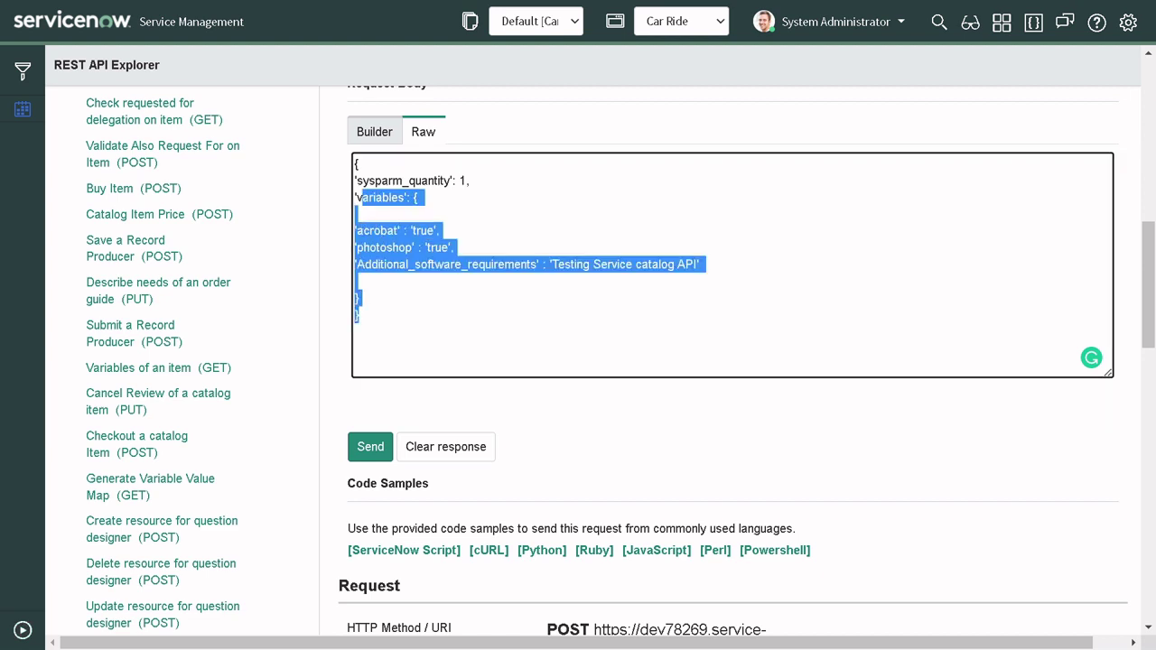
scroll(206, 337, up, 2)
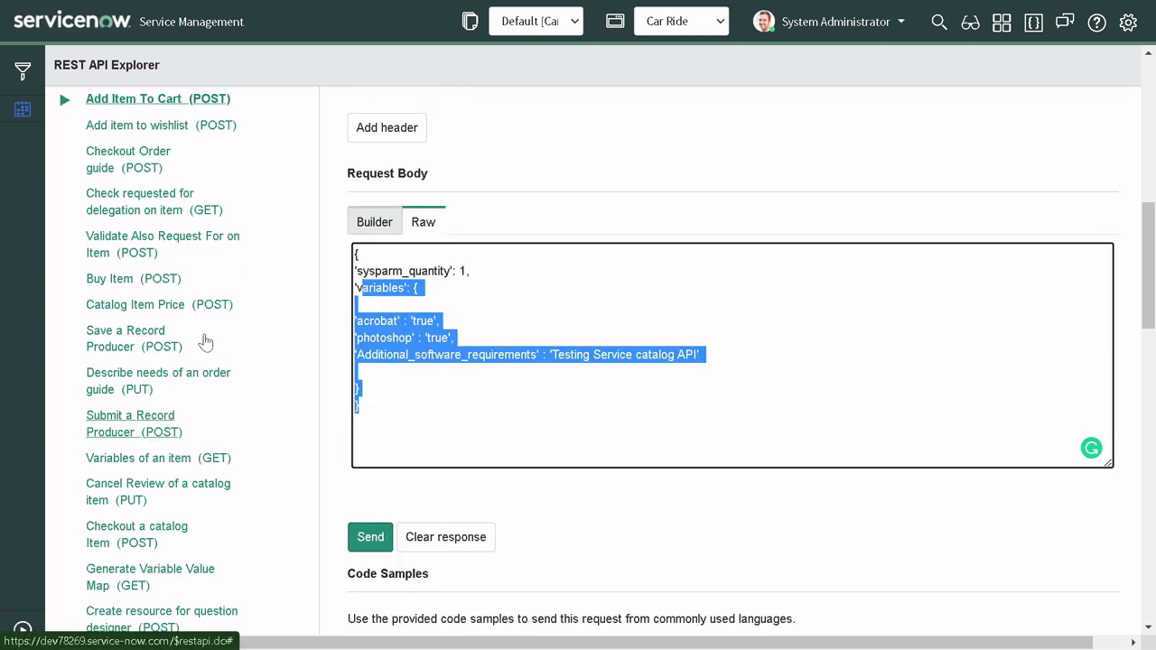
scroll(205, 340, up, 2)
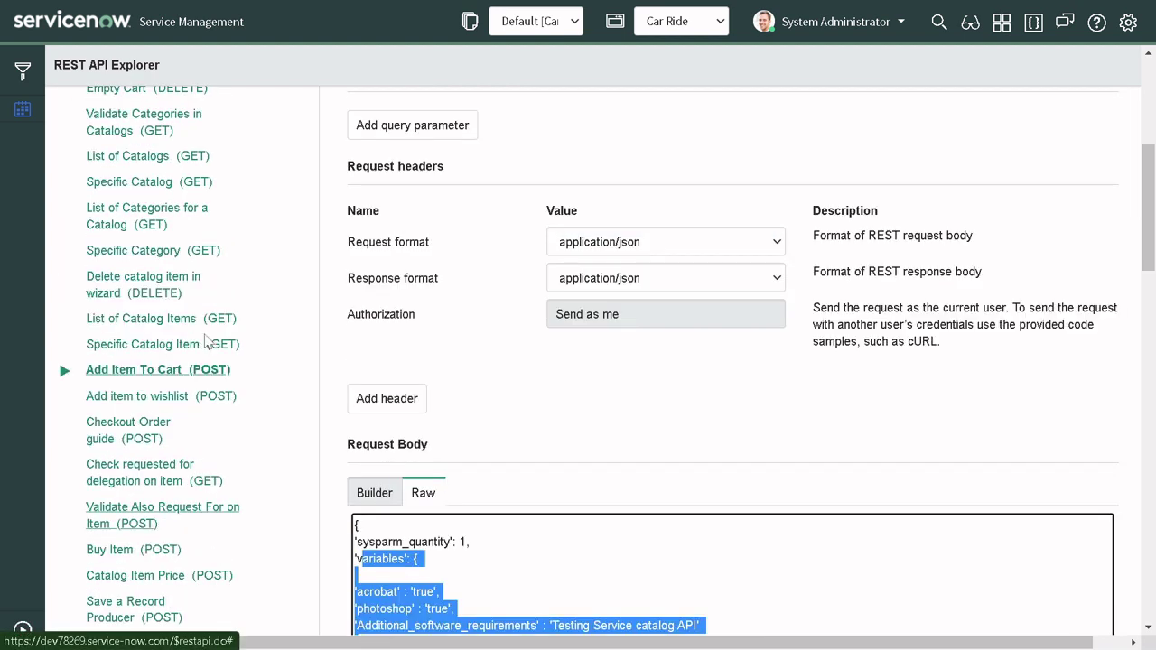
scroll(207, 340, up, 2)
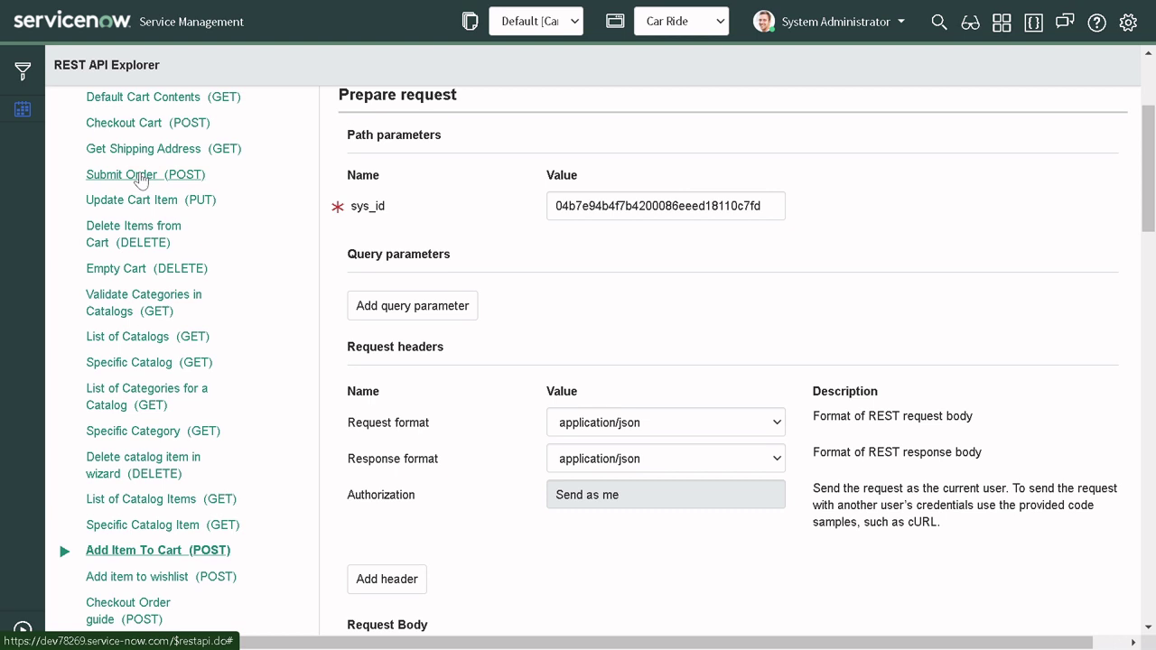
click(141, 176)
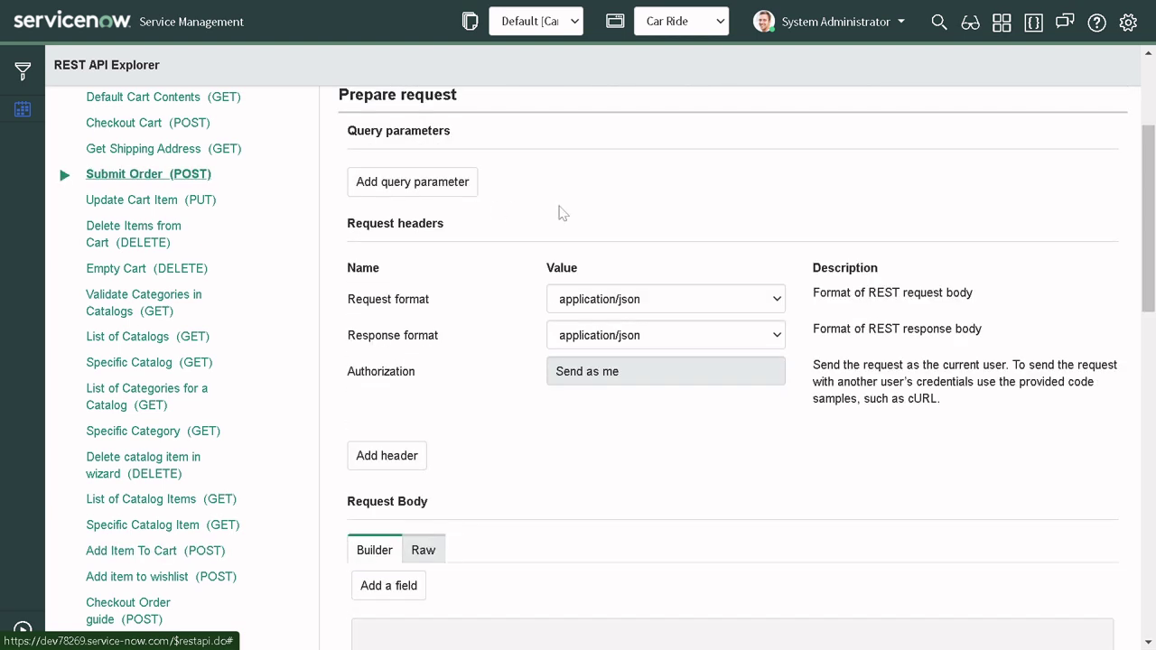
- Send the Submit Order POST request with an empty request body and accept the data modification confirmation
scroll(578, 211, up, 2)
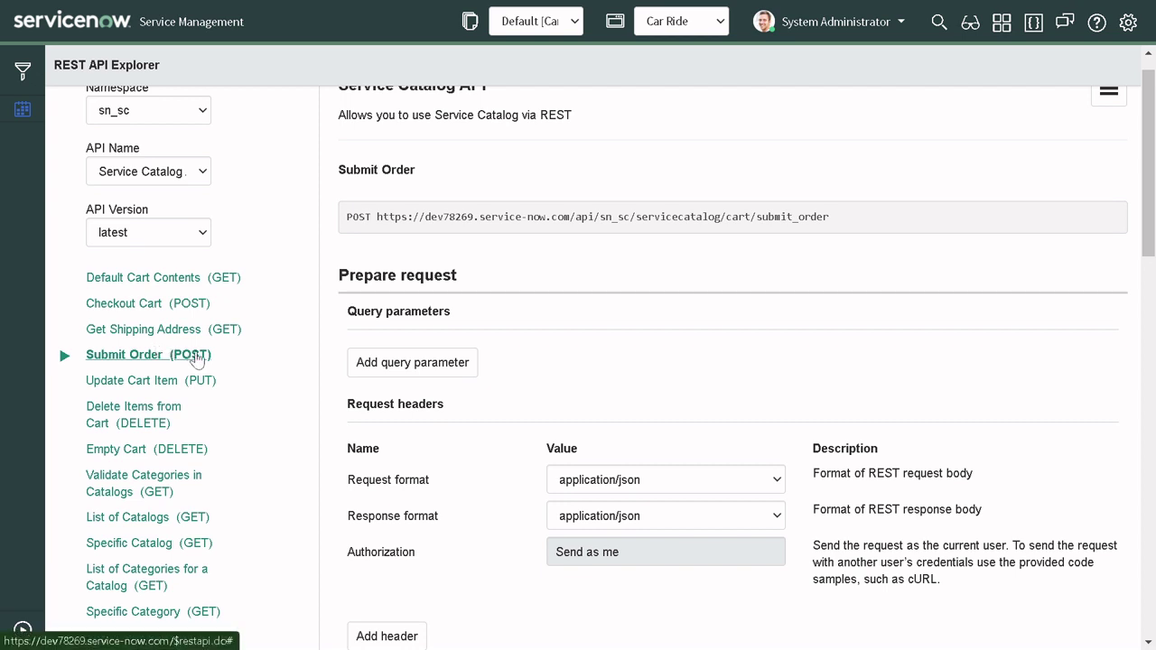
scroll(422, 311, down, 1)
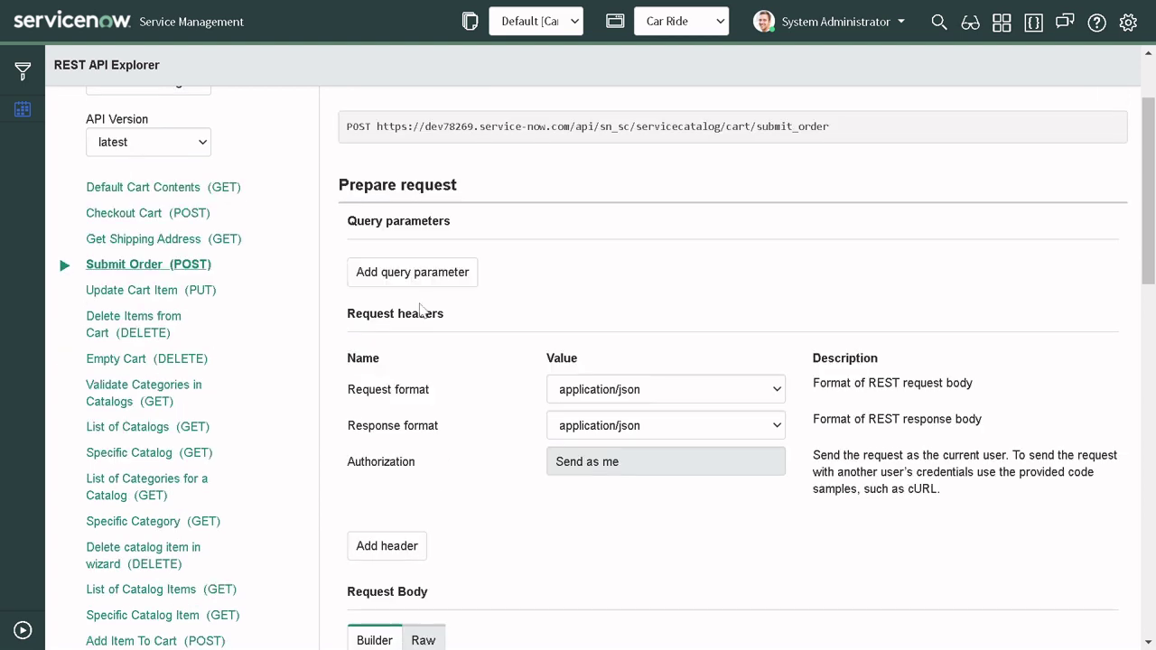
scroll(456, 293, up, 2)
scroll(542, 325, down, 1)
scroll(564, 334, down, 3)
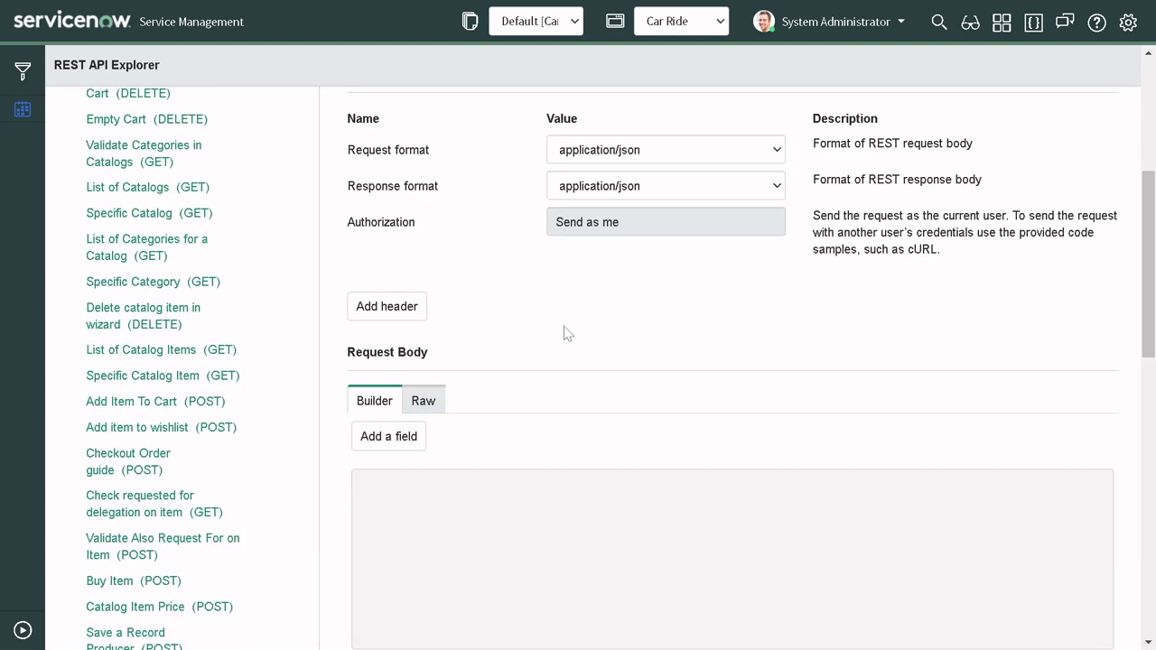
scroll(541, 345, down, 2)
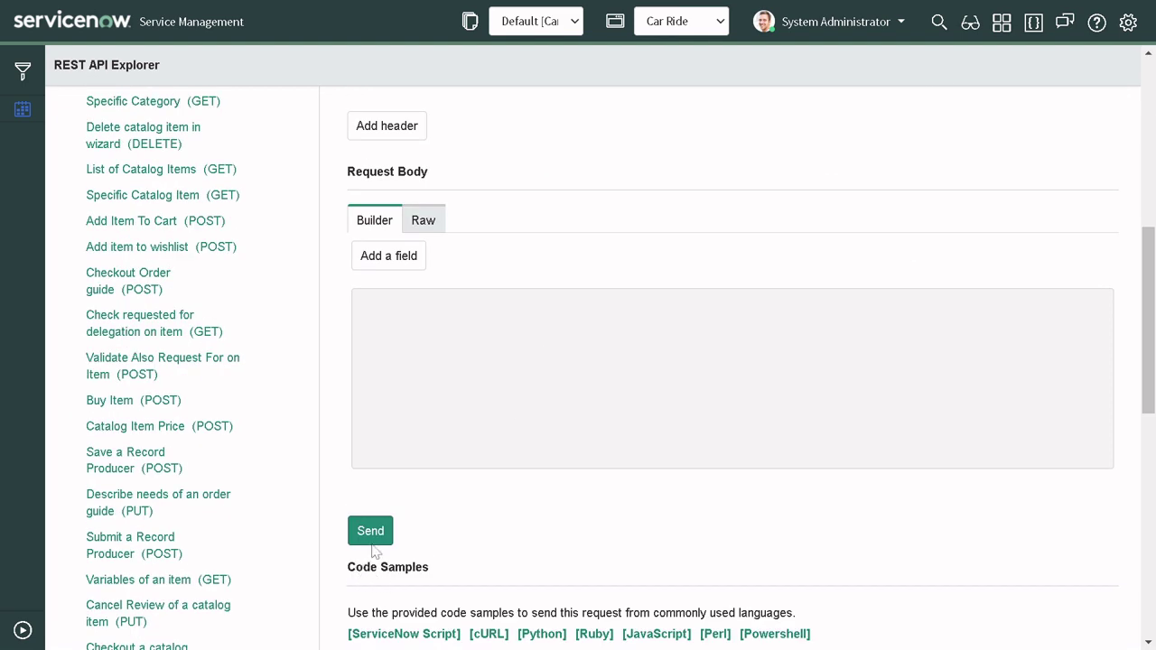
click(387, 528)
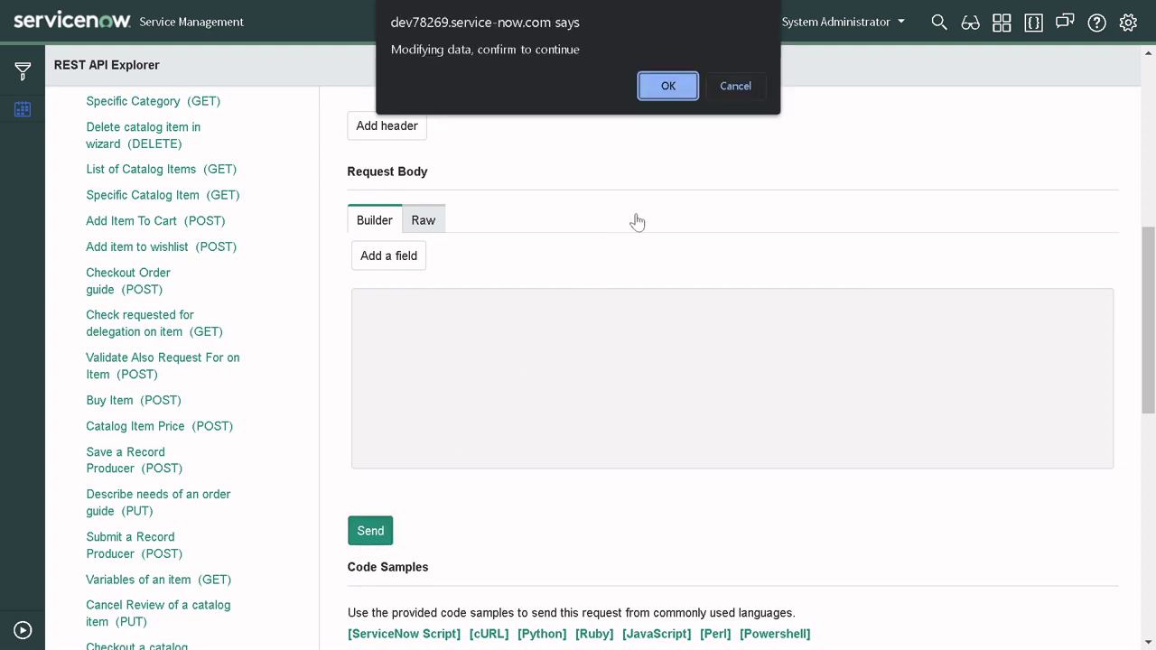
click(667, 87)
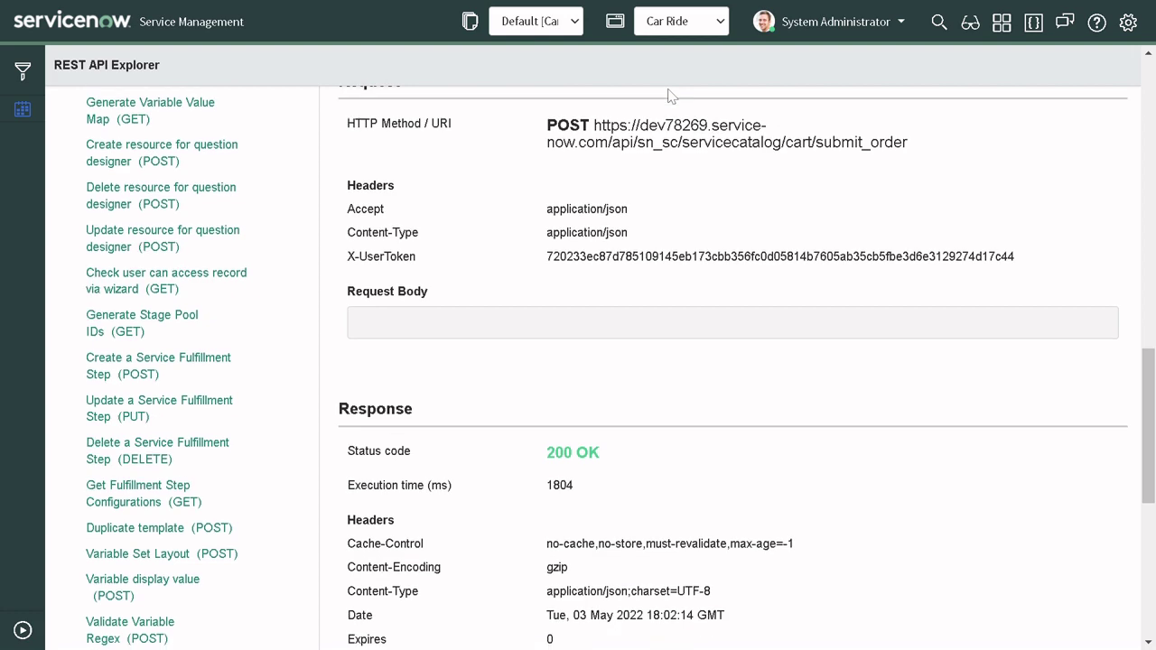
- Check the Submit Order response's status code and select the request_number value in the response body
drag(544, 456, 607, 464)
scroll(607, 465, down, 6)
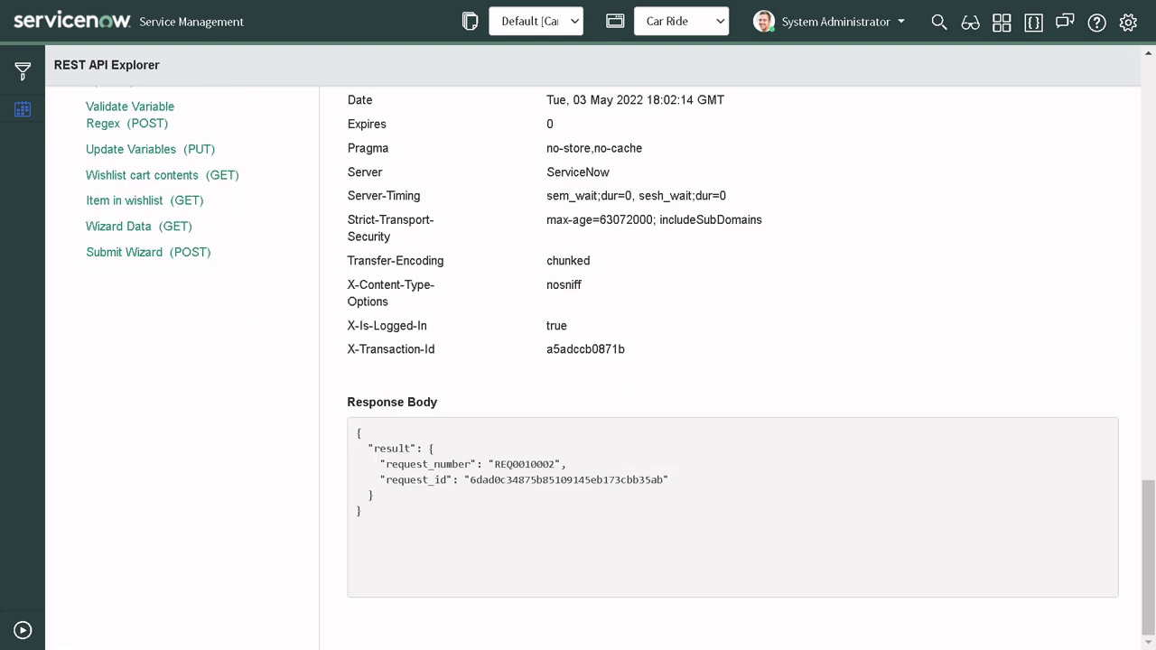
double_click(523, 464)
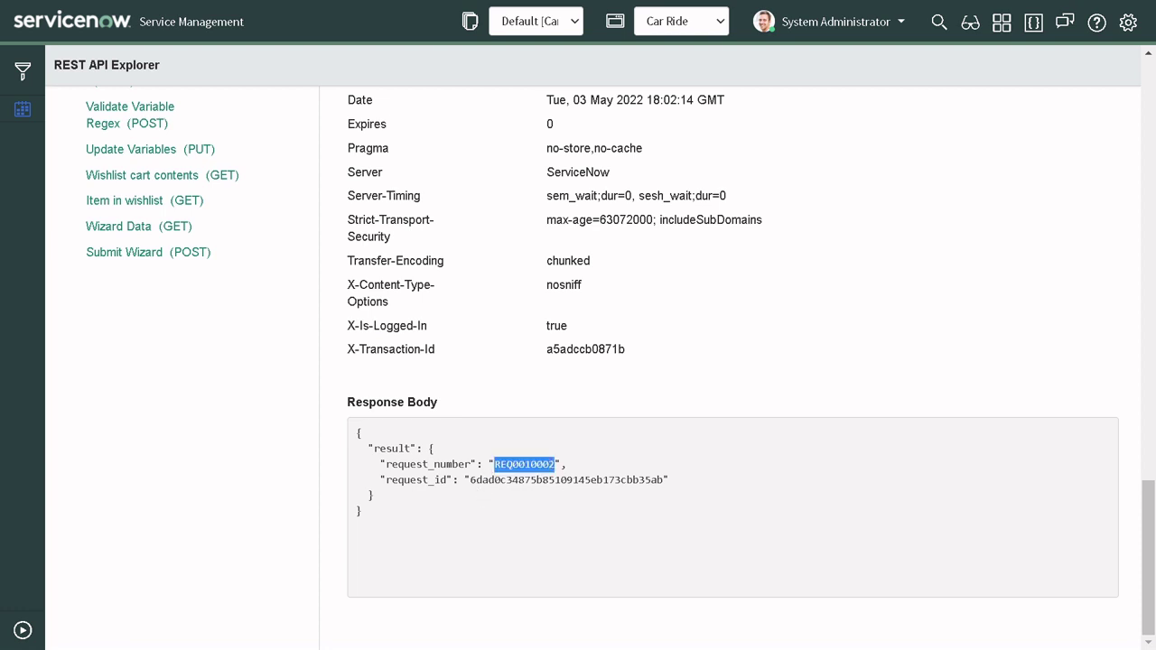
click(523, 464)
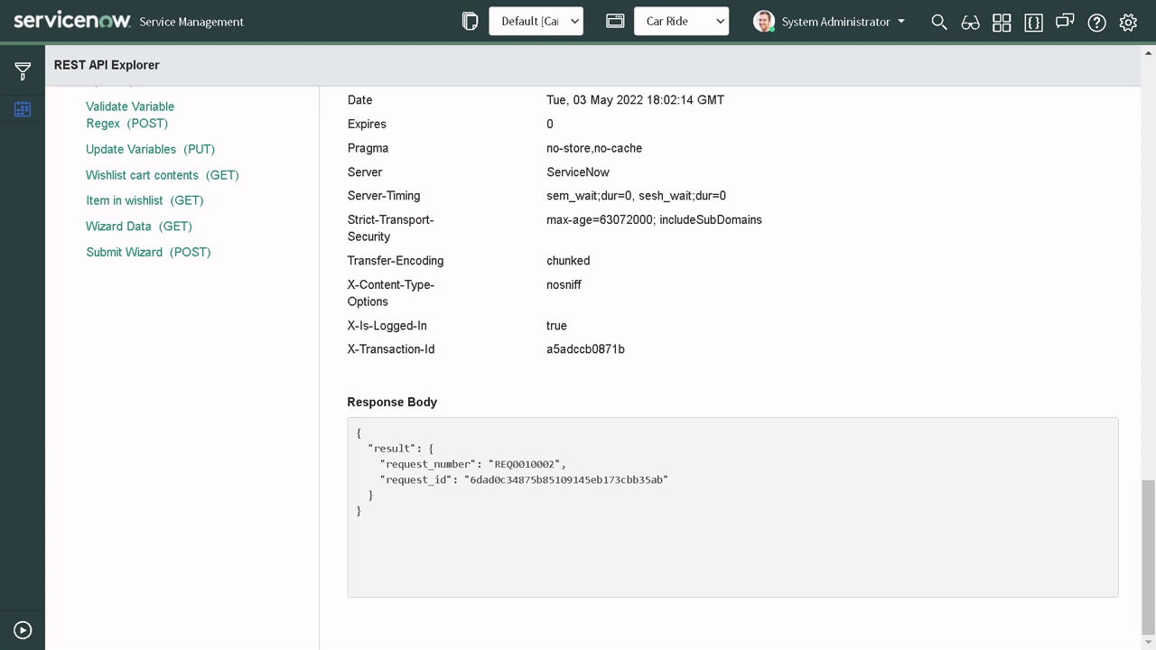
double_click(524, 464)
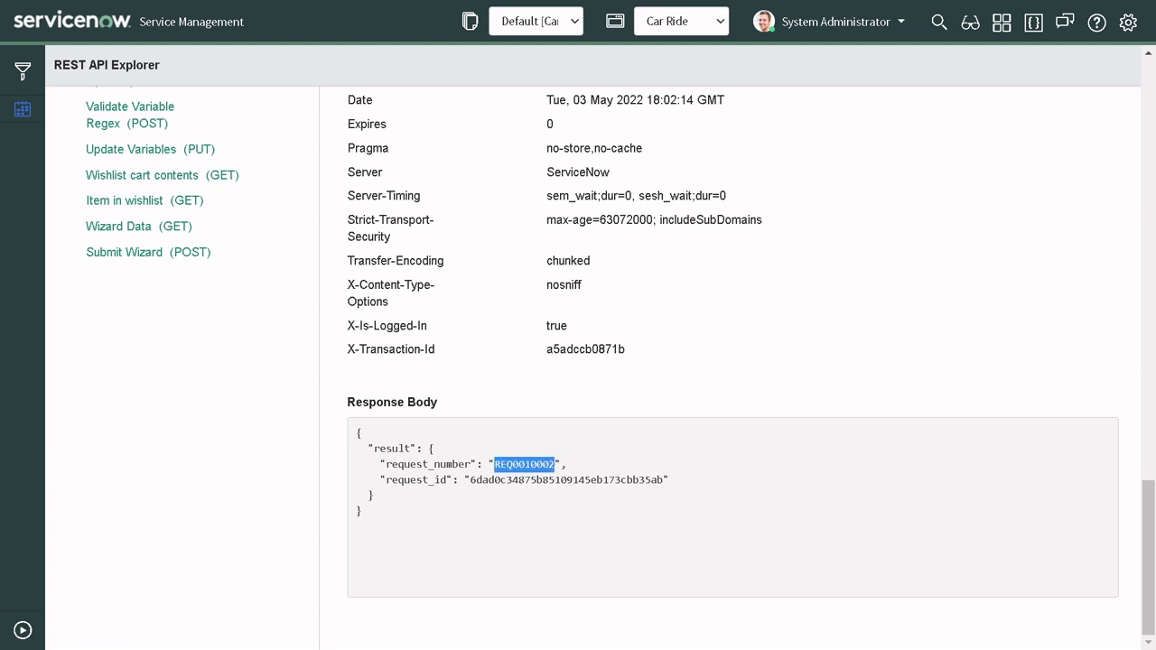
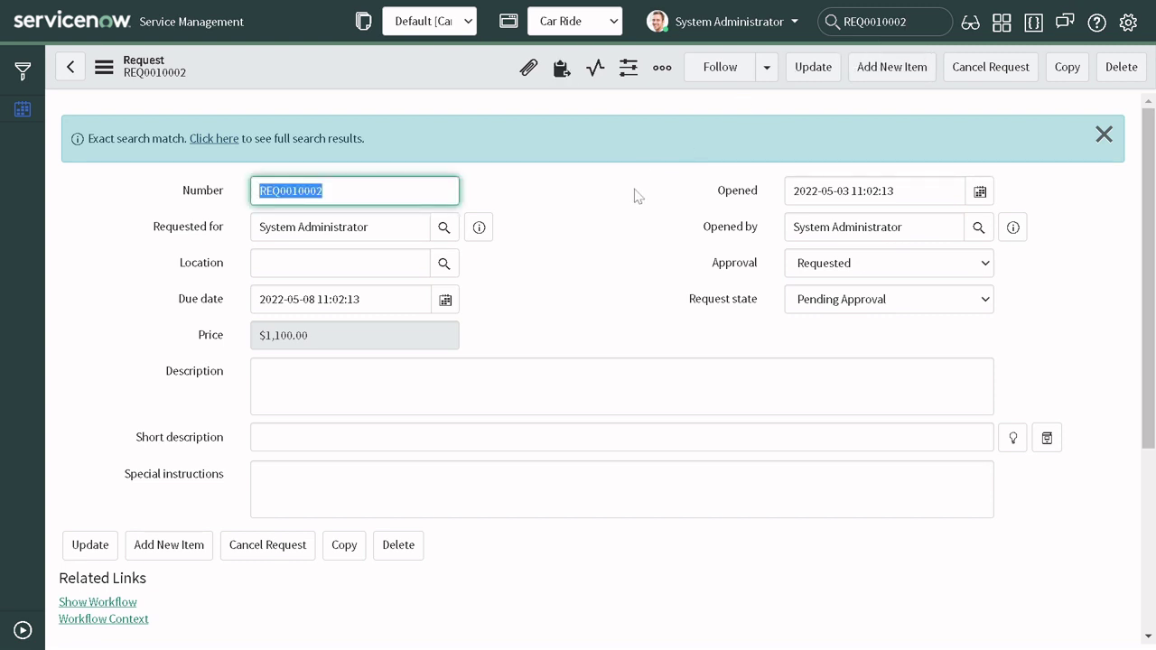
- Review the new request record, open its workflow, and examine the price condition, automatic approval and group approval activities
scroll(636, 195, down, 4)
scroll(338, 366, up, 3)
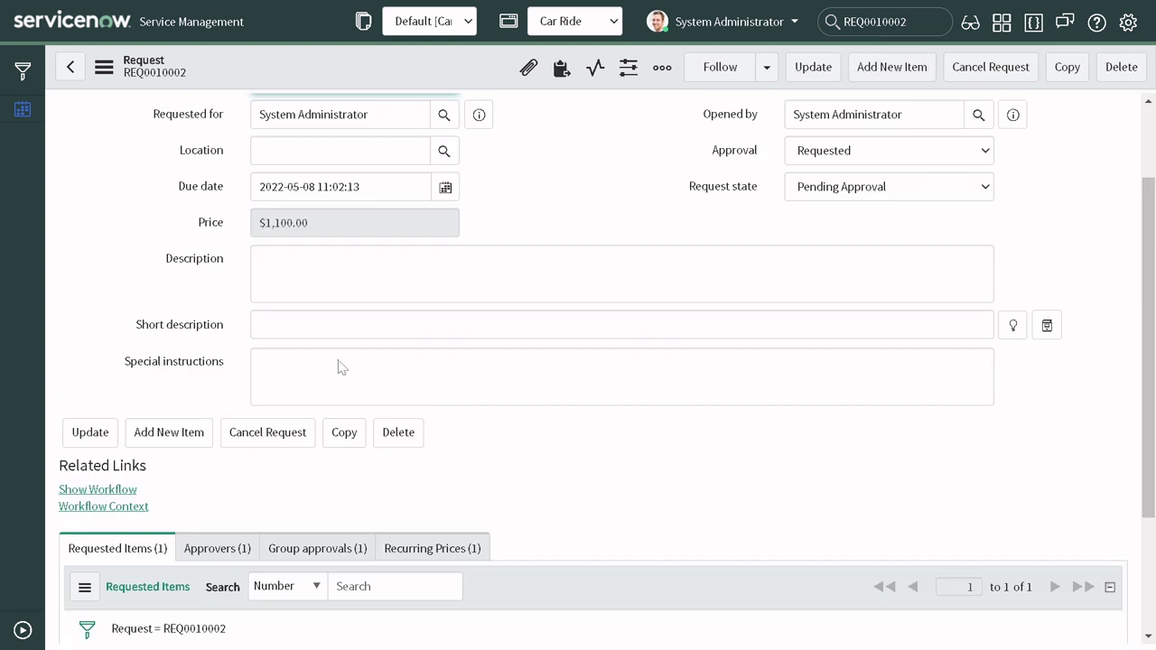
click(123, 493)
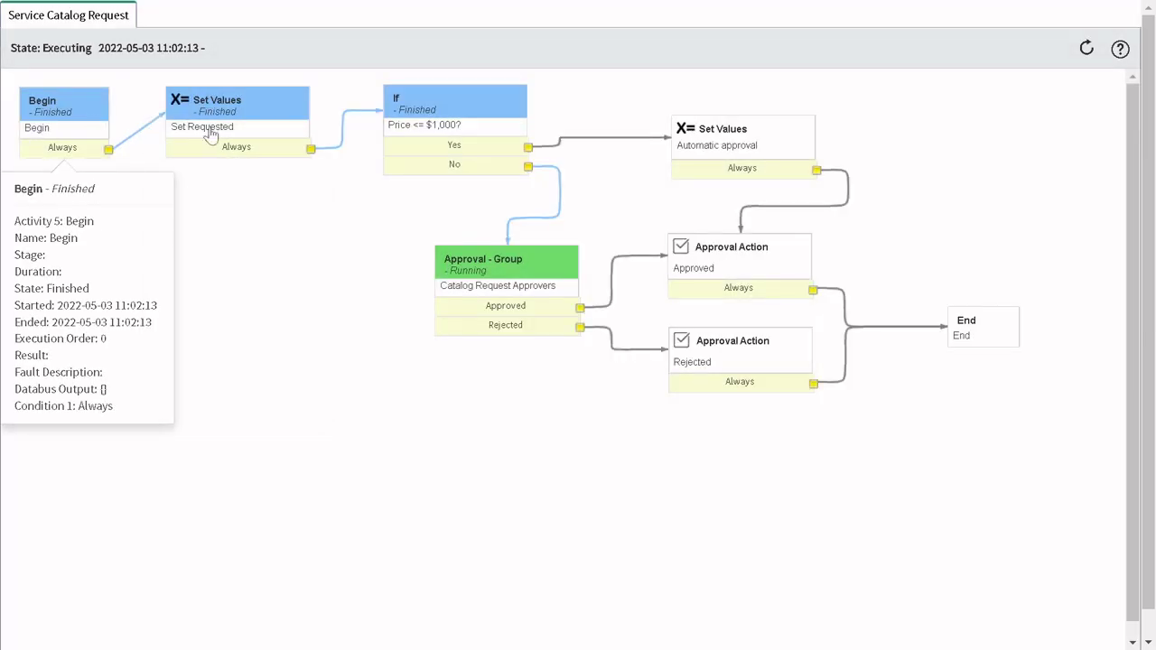
mouse_move(250, 111)
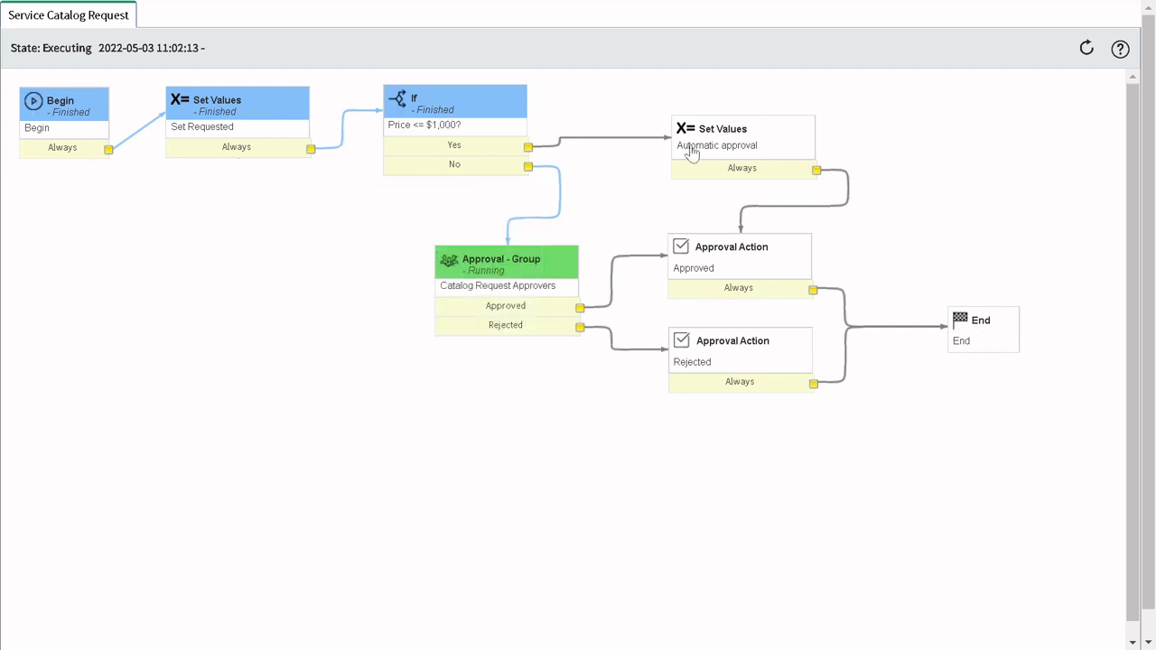
mouse_move(691, 153)
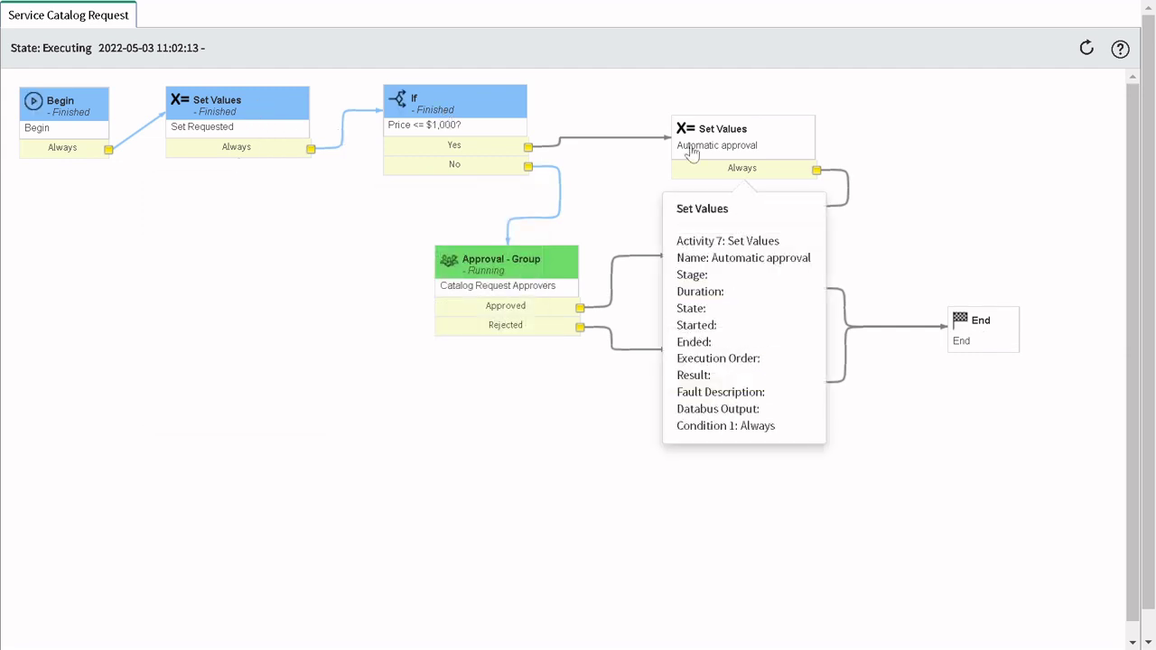
mouse_move(466, 337)
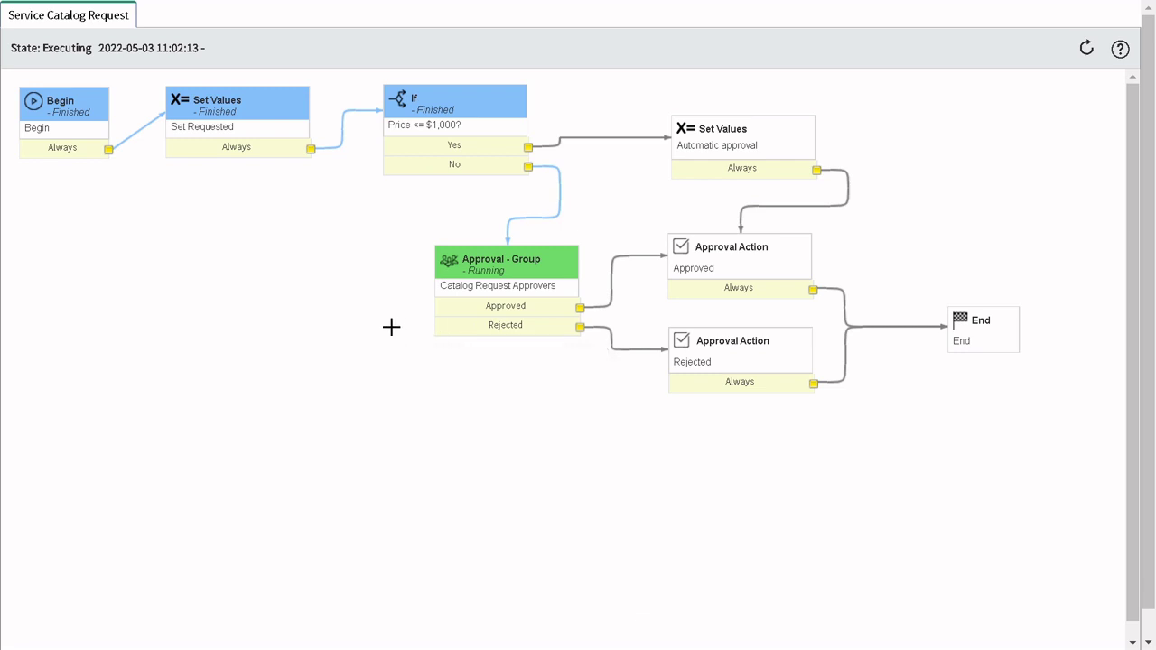
- Leave full screen, return to the request record, and show its list of approvers
key(F11)
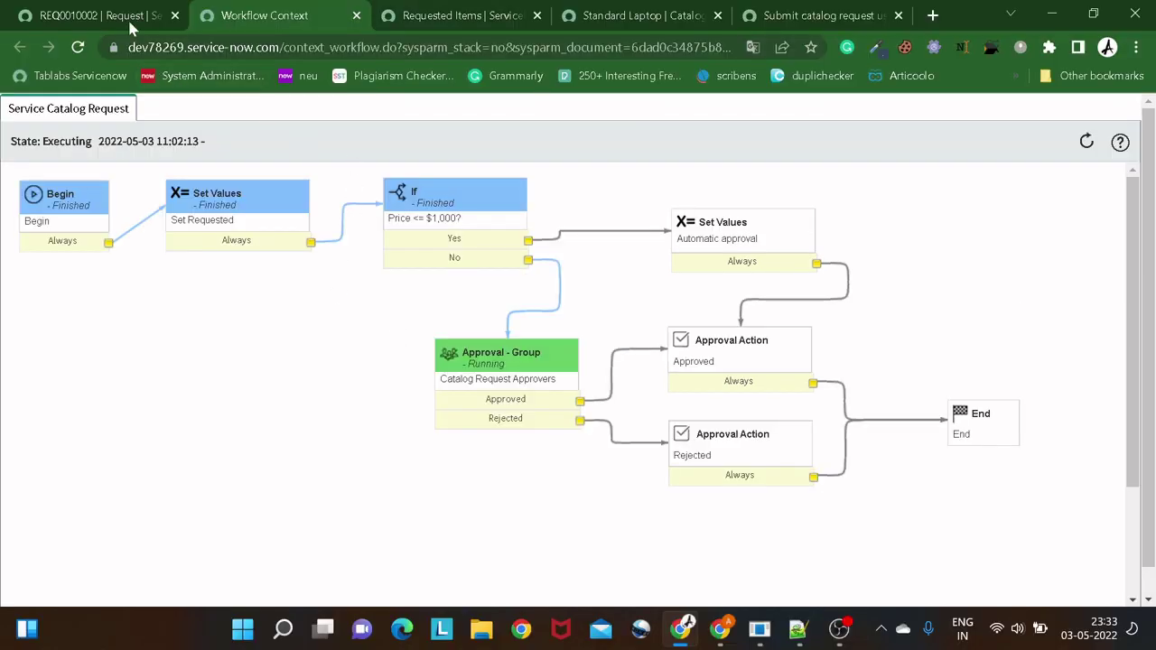
click(131, 25)
scroll(275, 268, down, 3)
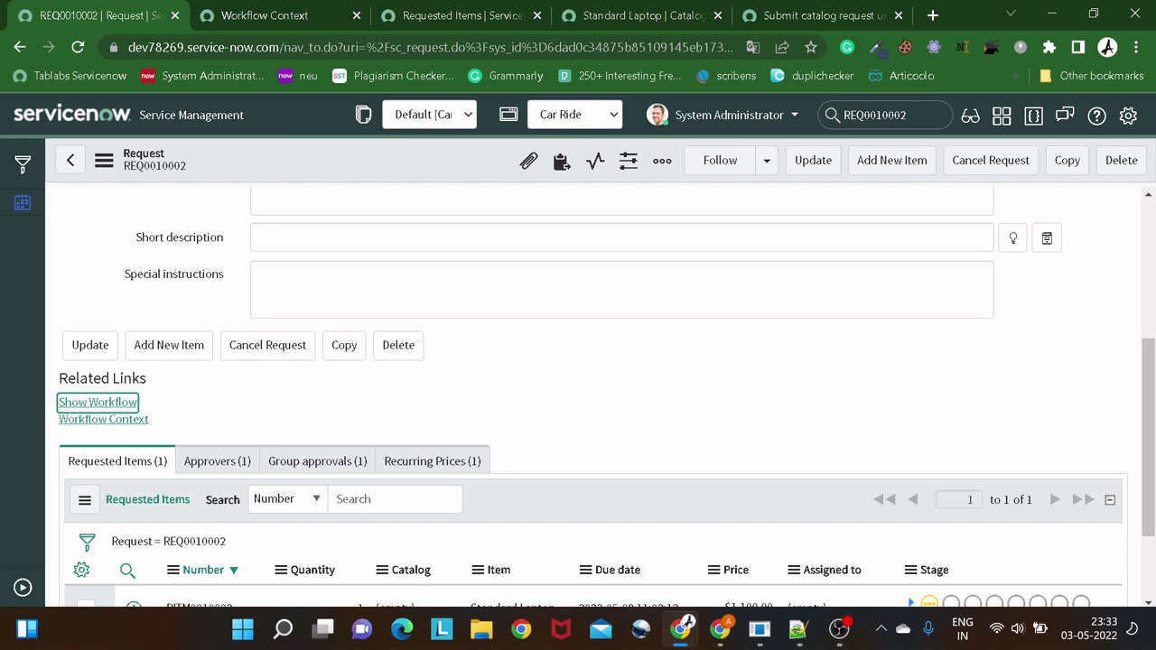
click(237, 460)
scroll(238, 461, down, 2)
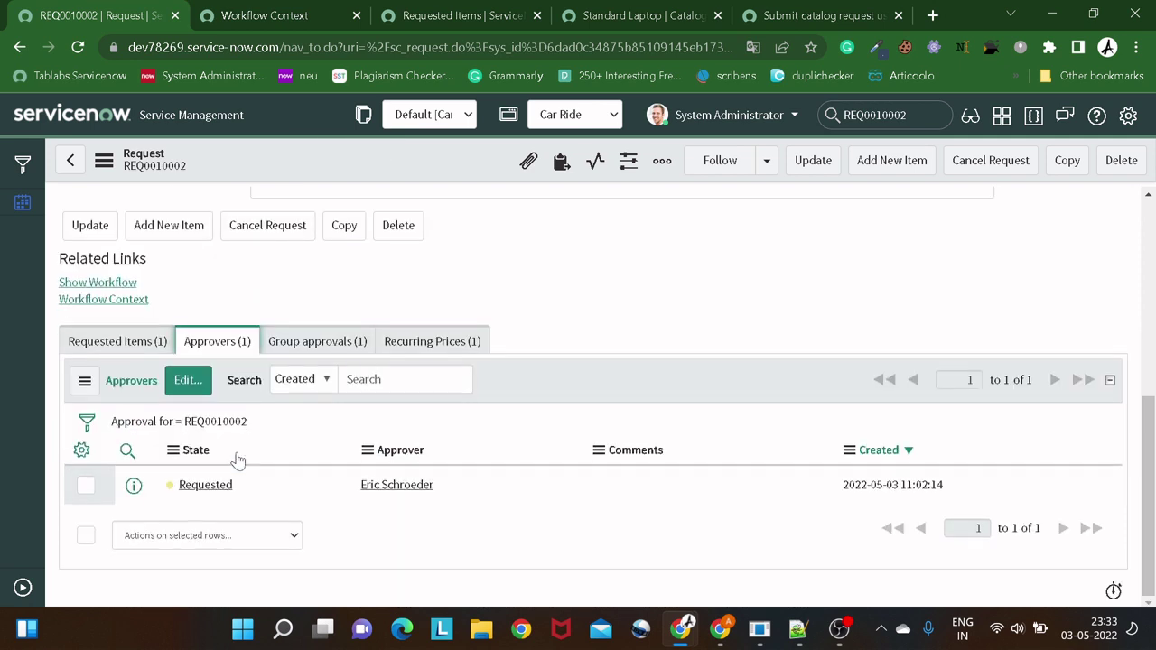
- Check the approver's state, list the request's requested items, and open the Standard Laptop item's record in a new browser tab
drag(271, 495, 217, 498)
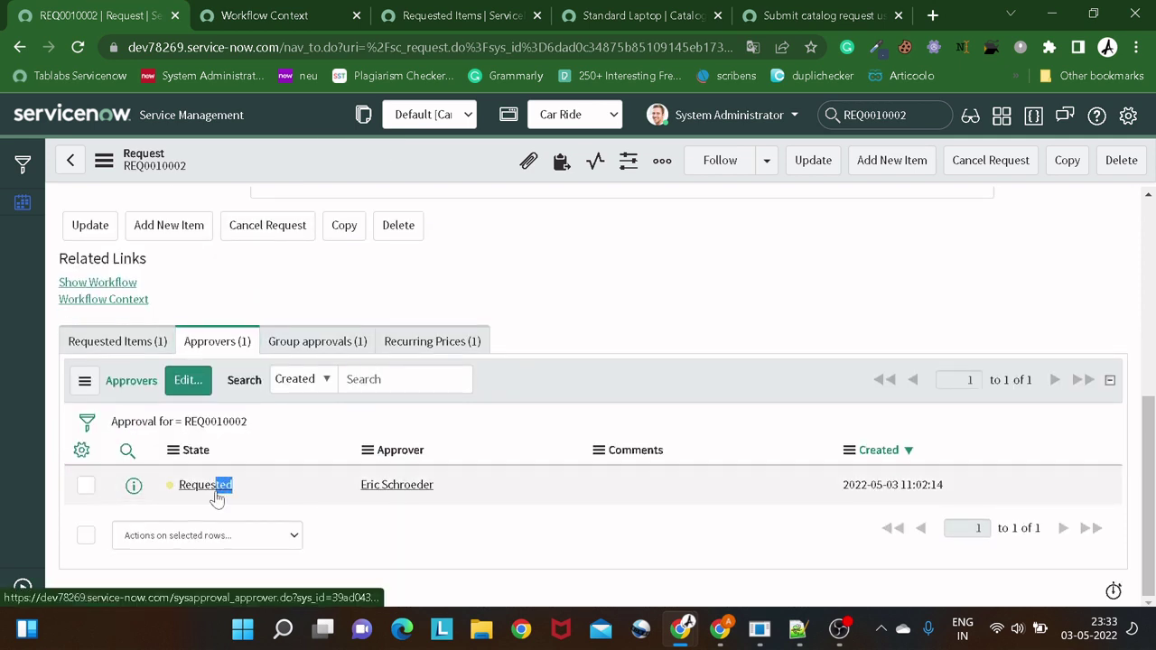
click(95, 340)
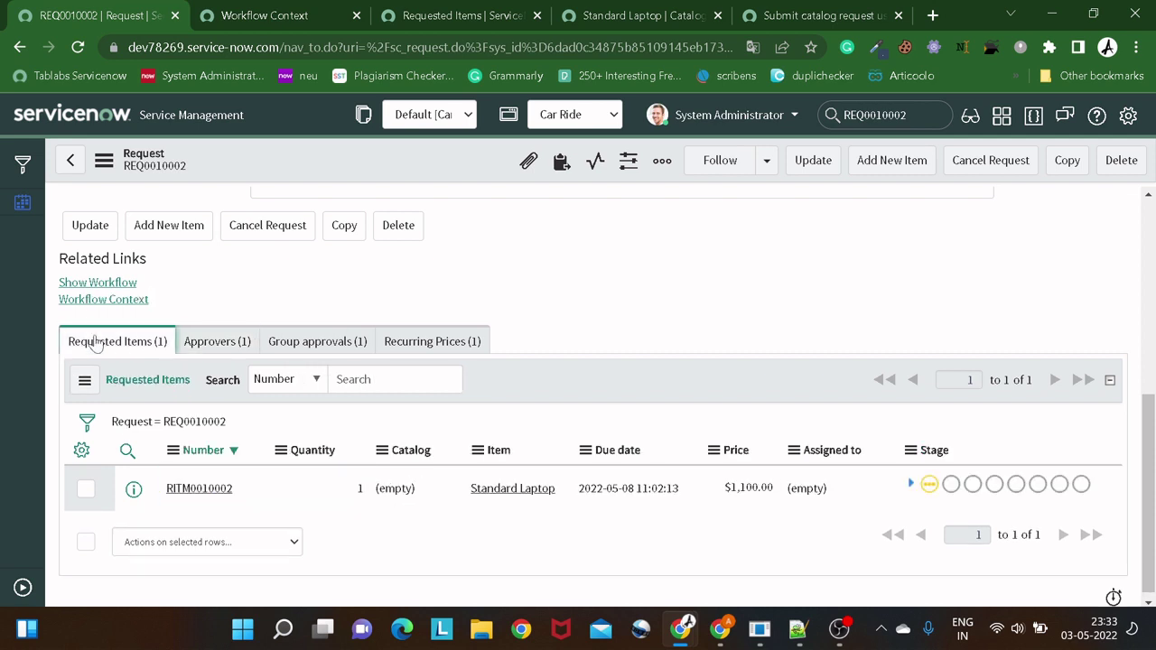
right_click(130, 492)
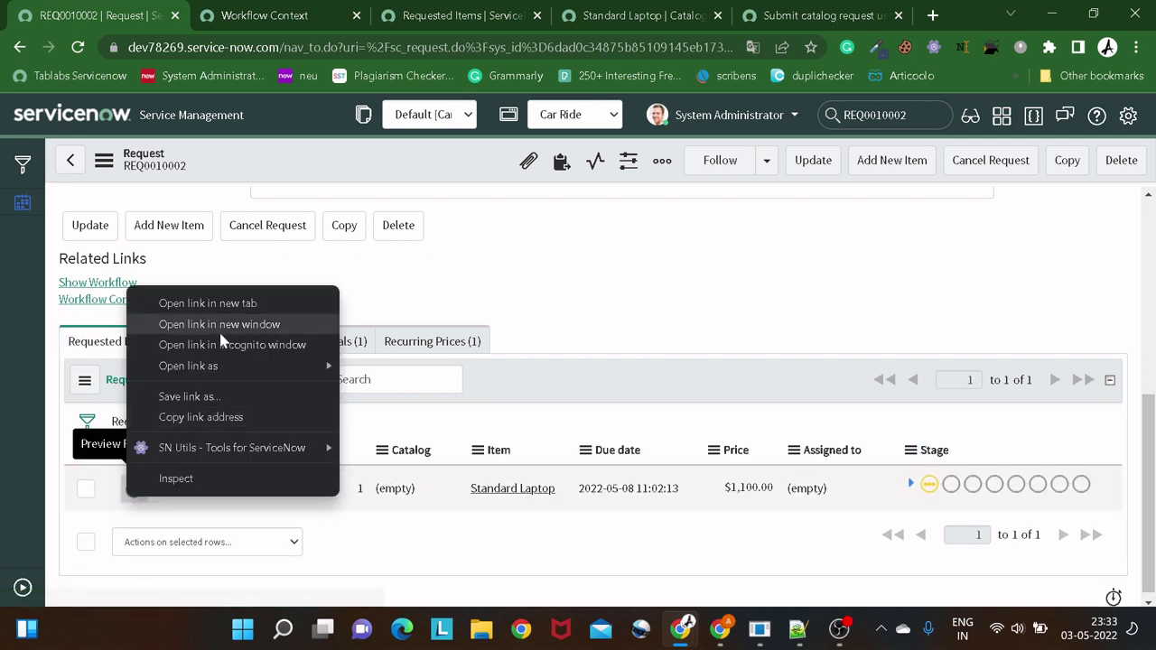
click(221, 304)
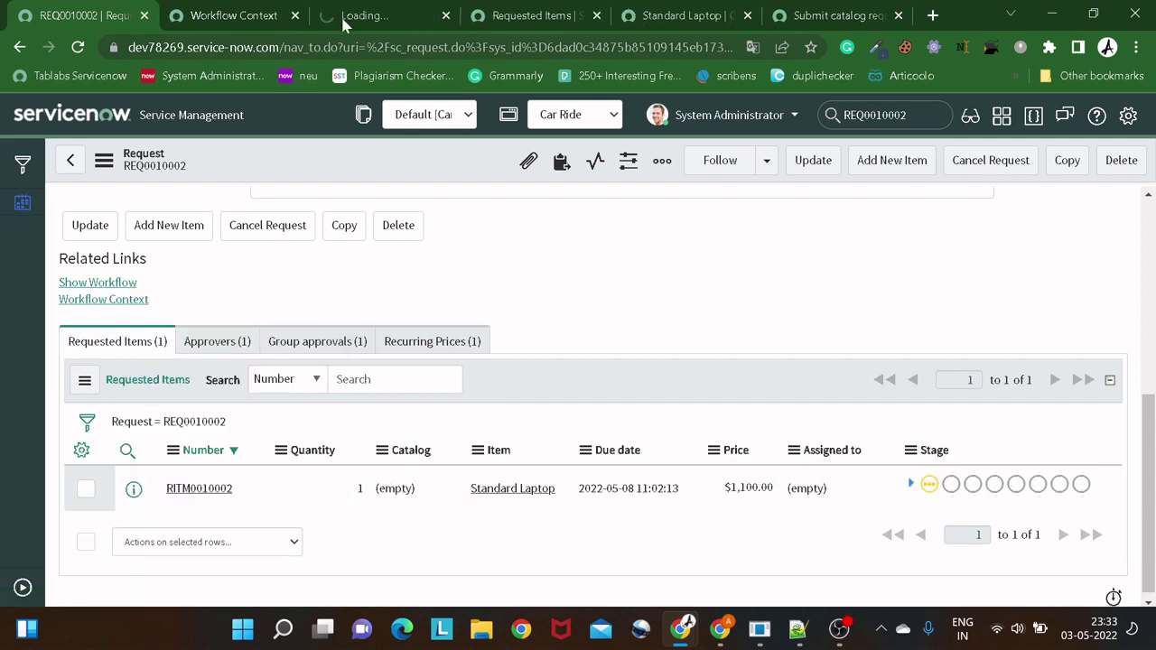
click(346, 20)
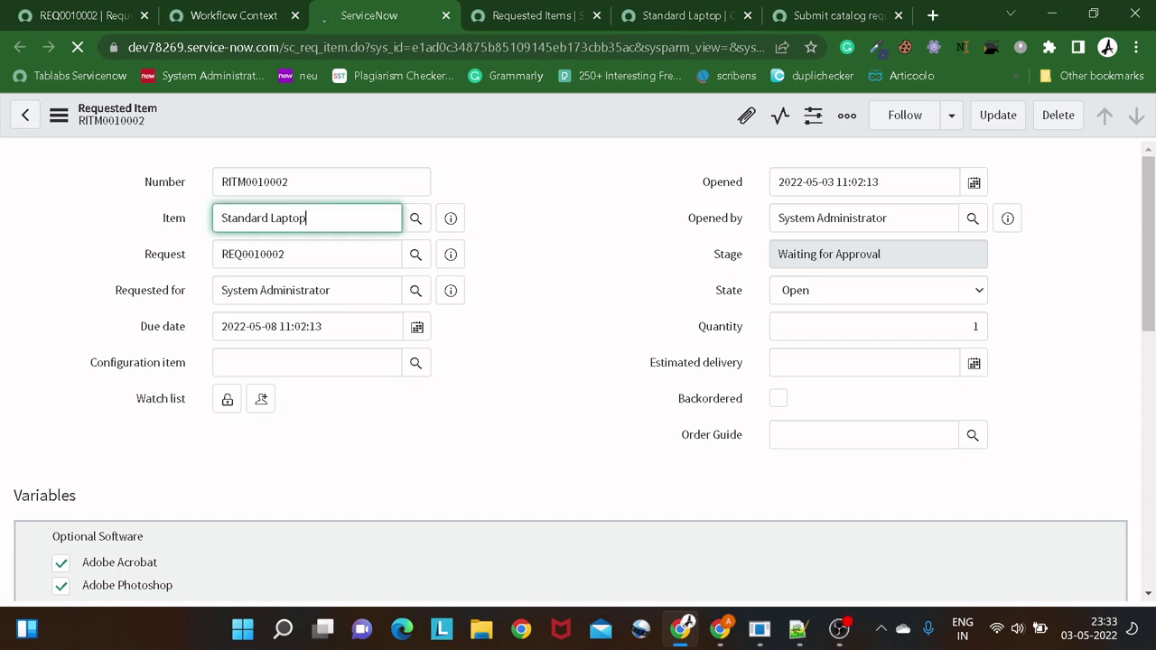
- Review the requested item's Item field, Optional Software and Additional software requirements variables, activities and related lists
click(152, 228)
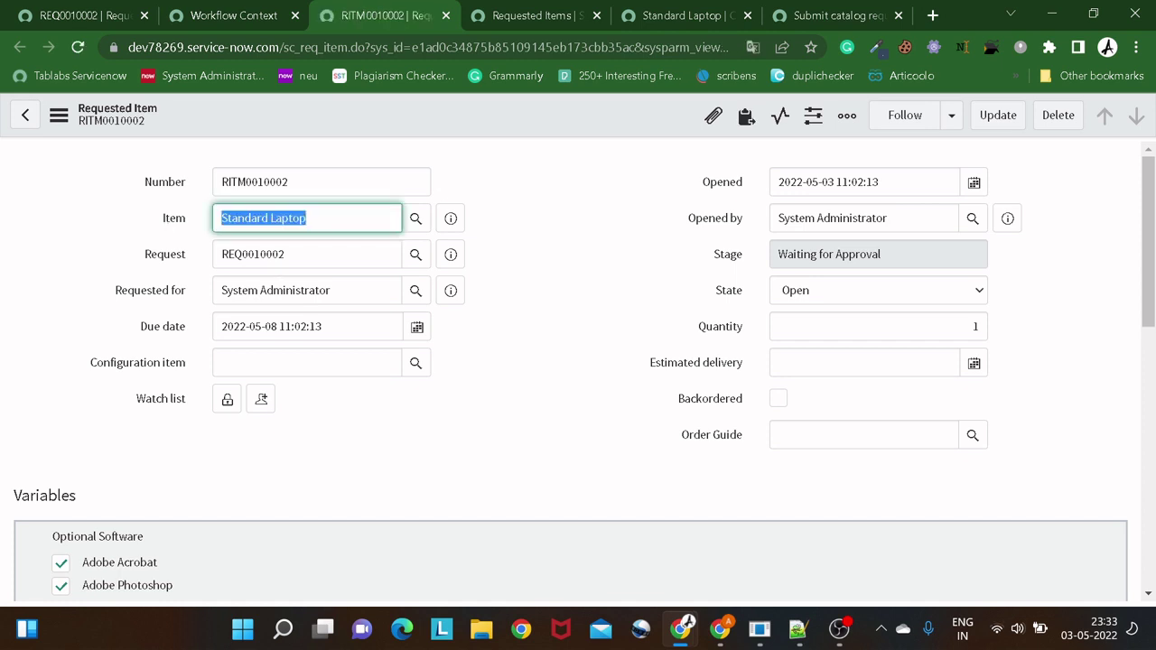
scroll(578, 362, down, 2)
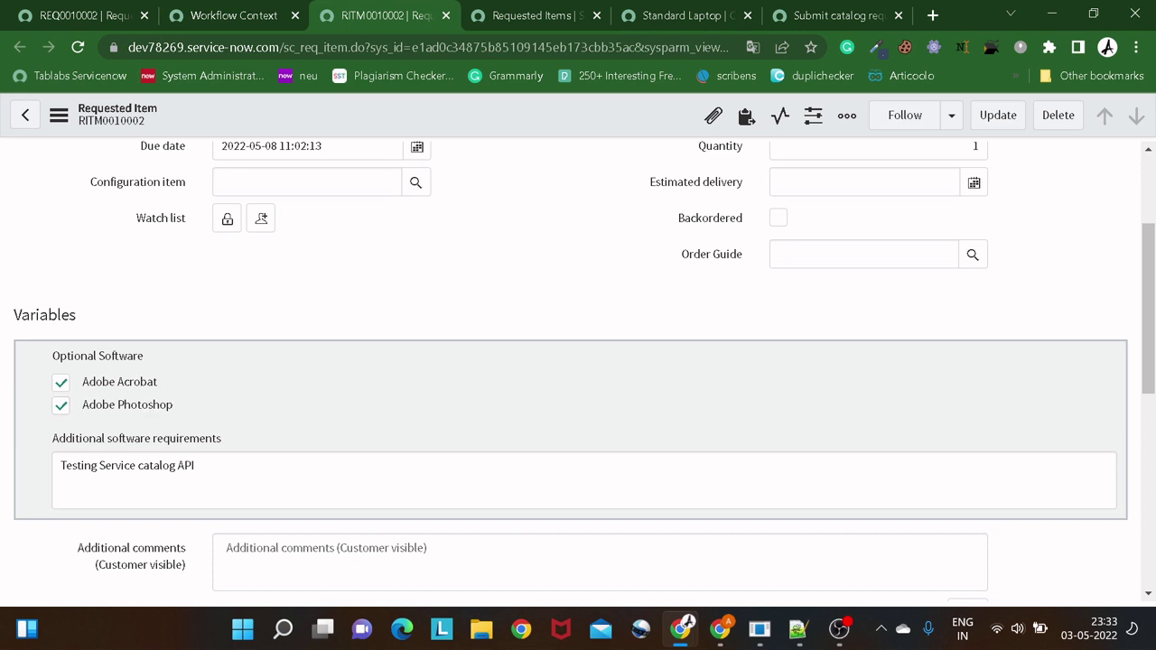
drag(193, 465, 81, 465)
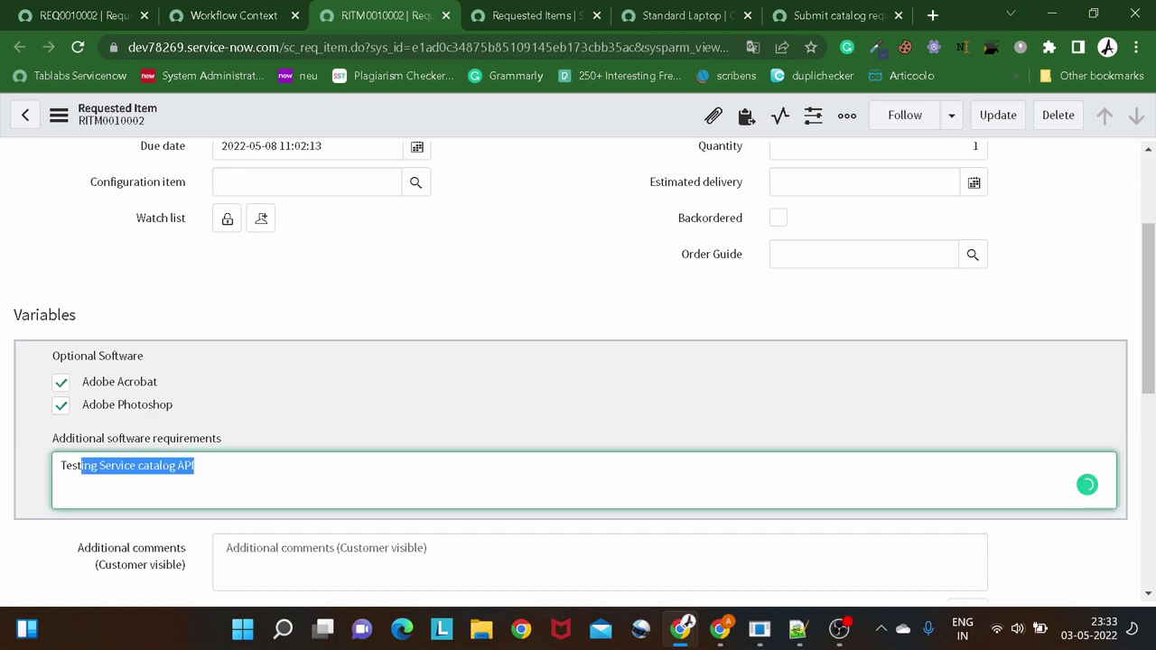
scroll(90, 469, down, 2)
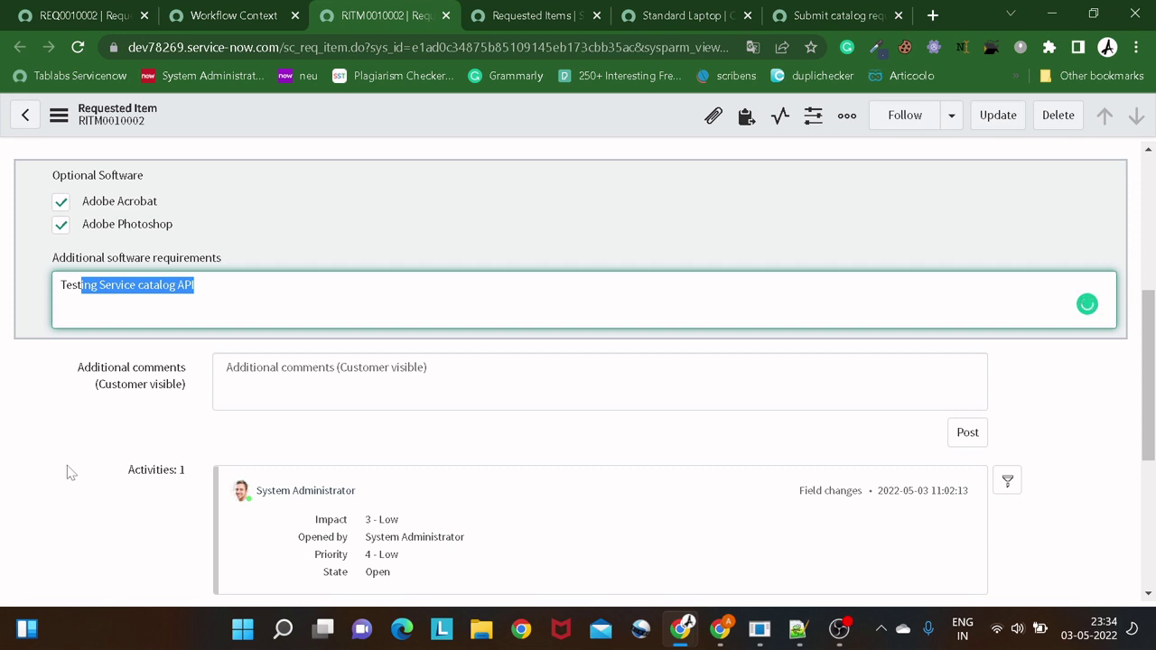
scroll(67, 470, down, 2)
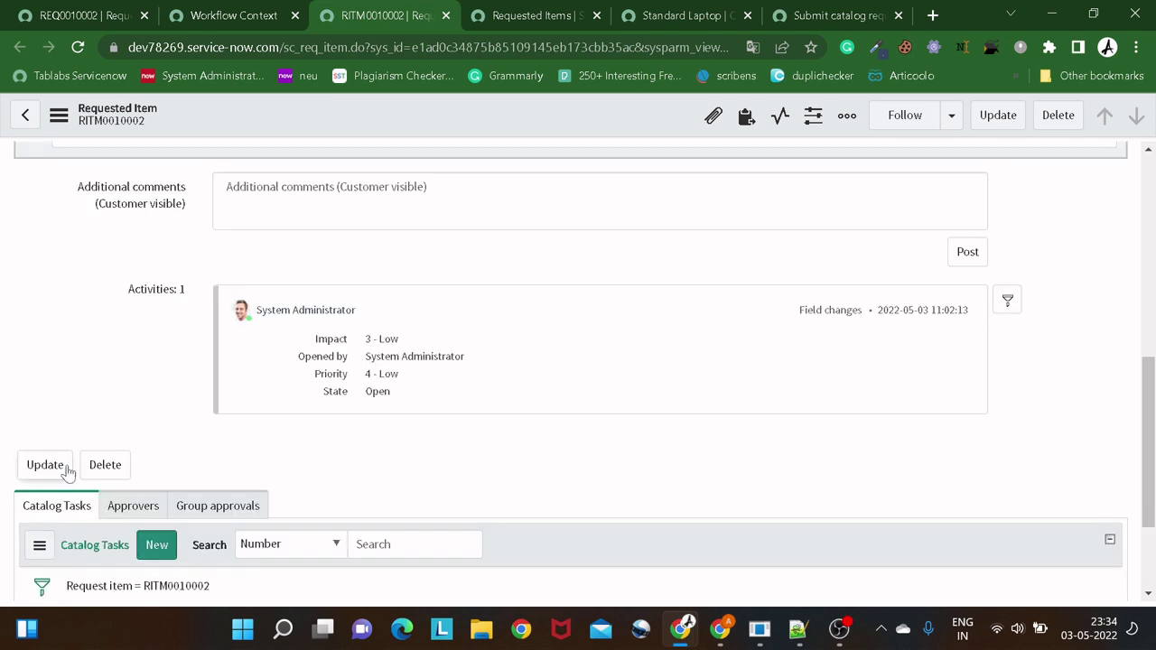
scroll(68, 470, down, 1)
scroll(224, 423, up, 2)
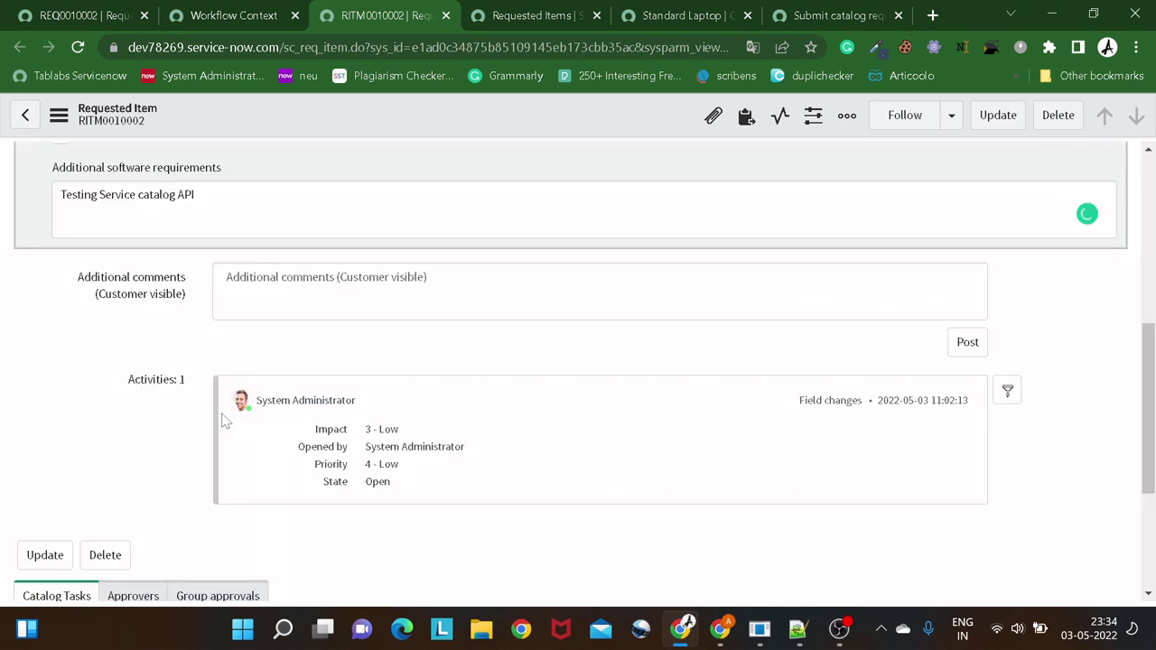
scroll(225, 422, up, 1)
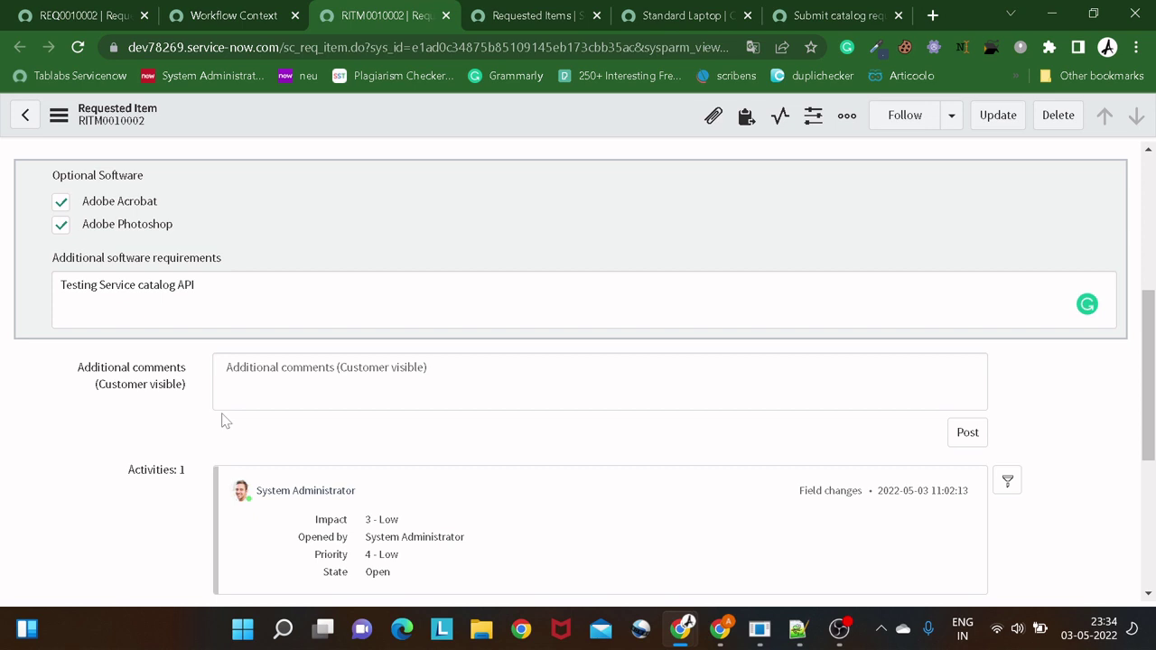